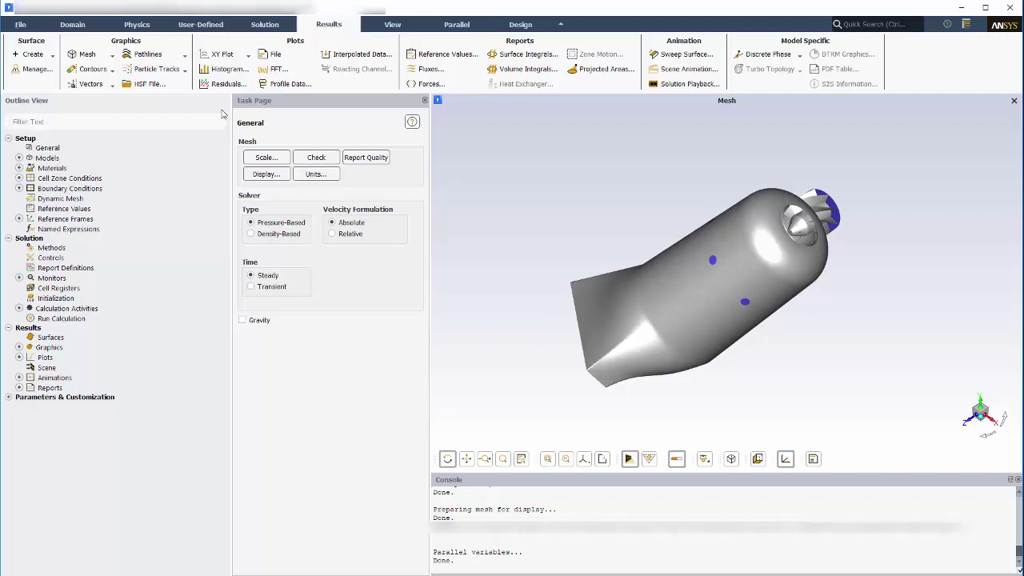
Step: Start a plane surface using the Point and Normal option, with the point at x0 = 1 m and z0 = 1 m
{"action": "left_click", "coordinate": [32, 53]}
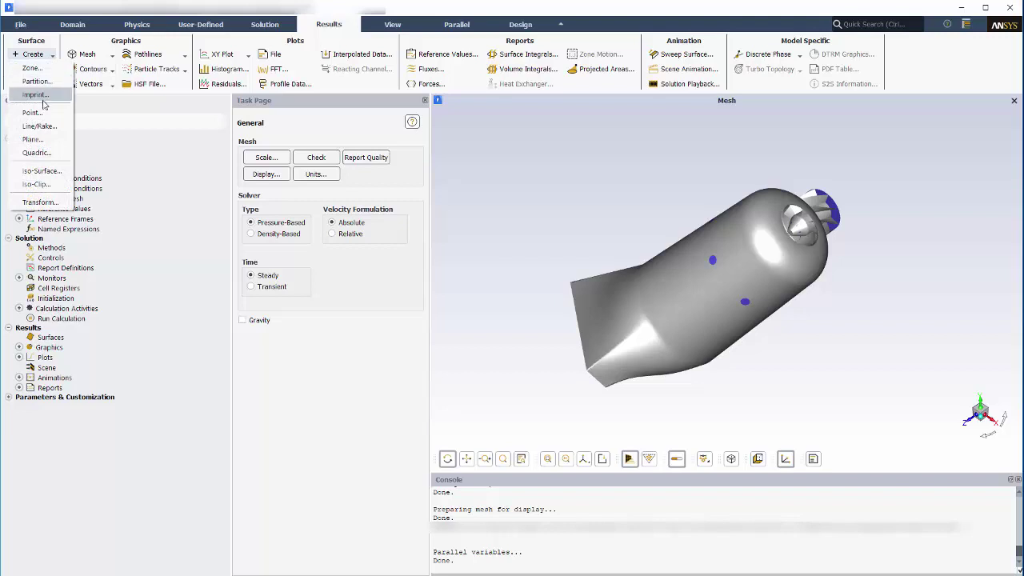
{"action": "left_click", "coordinate": [33, 139]}
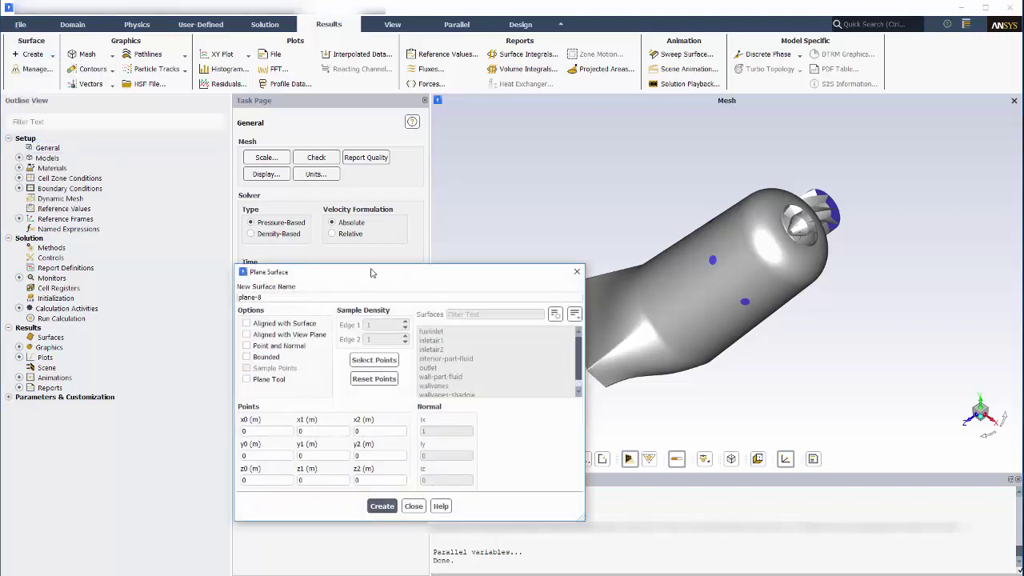
{"action": "left_click_drag", "start_coordinate": [371, 273], "coordinate": [383, 225]}
{"action": "left_click", "coordinate": [258, 298]}
{"action": "double_click", "coordinate": [272, 383]}
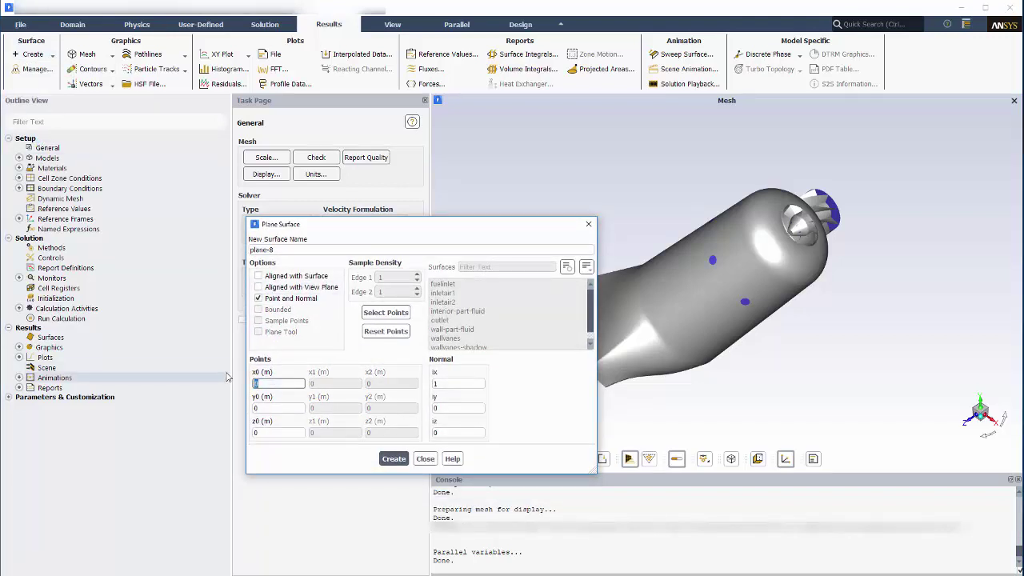
{"action": "type", "text": "1"}
{"action": "double_click", "coordinate": [264, 433]}
{"action": "type", "text": "1"}
Step: Set the plane's normal to ix 0, iy -1, iz 0 and create it under the name plane-xz
{"action": "key", "text": "Tab"}
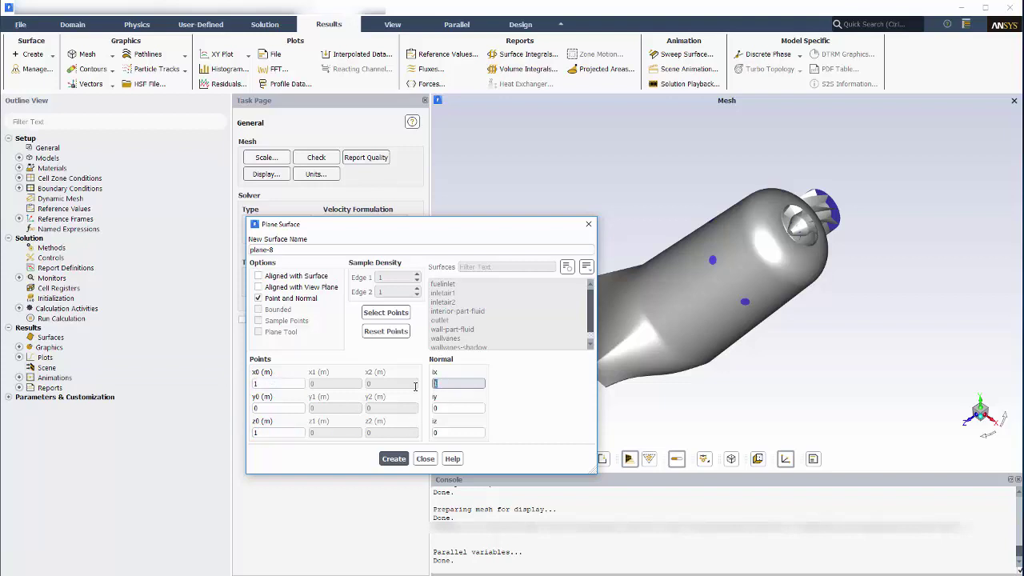
{"action": "type", "text": "0"}
{"action": "key", "text": "Tab"}
{"action": "type", "text": "-1"}
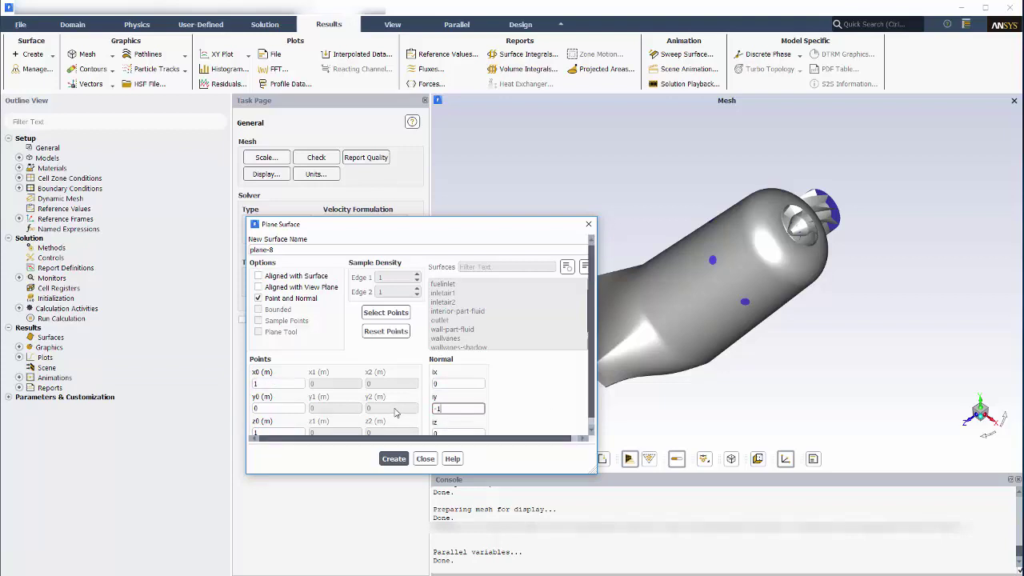
{"action": "left_click", "coordinate": [308, 251]}
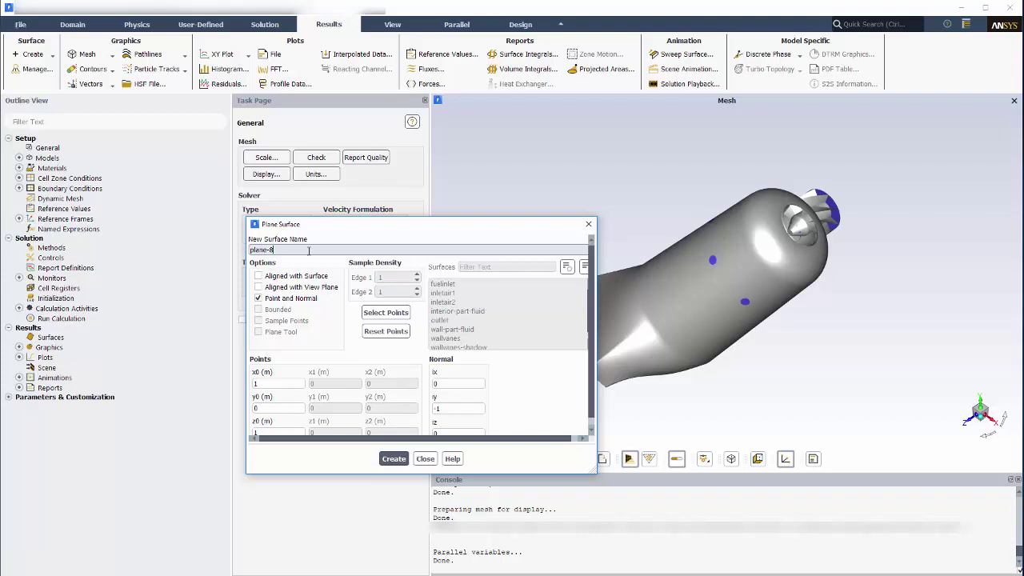
{"action": "key", "text": "Return"}
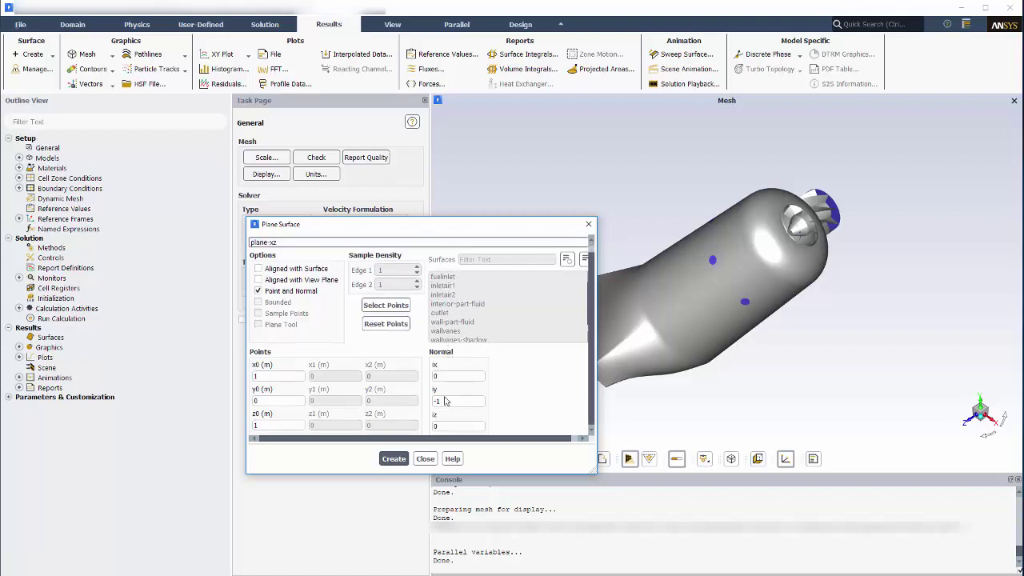
{"action": "left_click", "coordinate": [425, 458]}
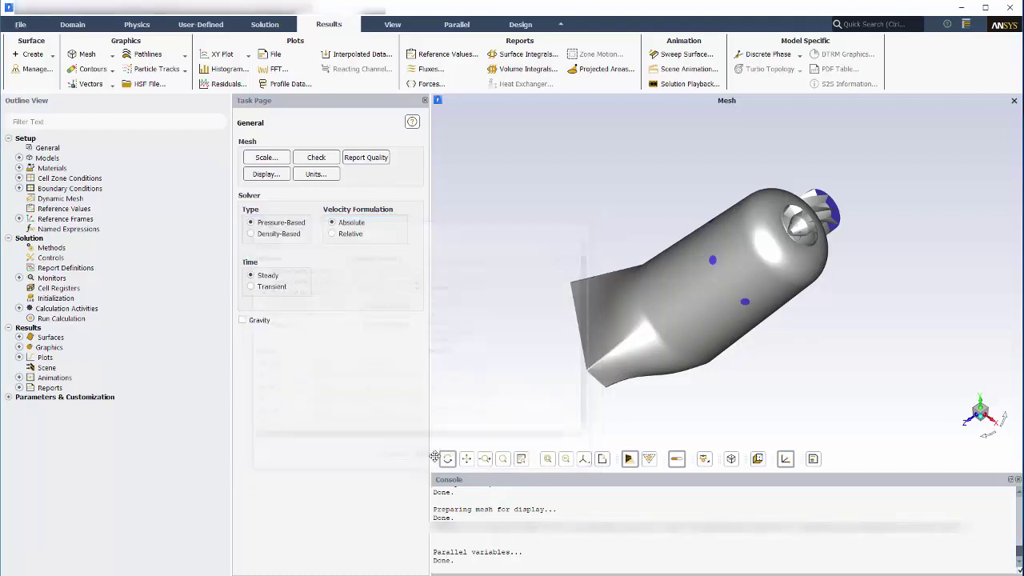
Step: Set up a new contour of the species mass fraction of co2 and name it co2-mass-fraction
{"action": "left_click", "coordinate": [92, 69]}
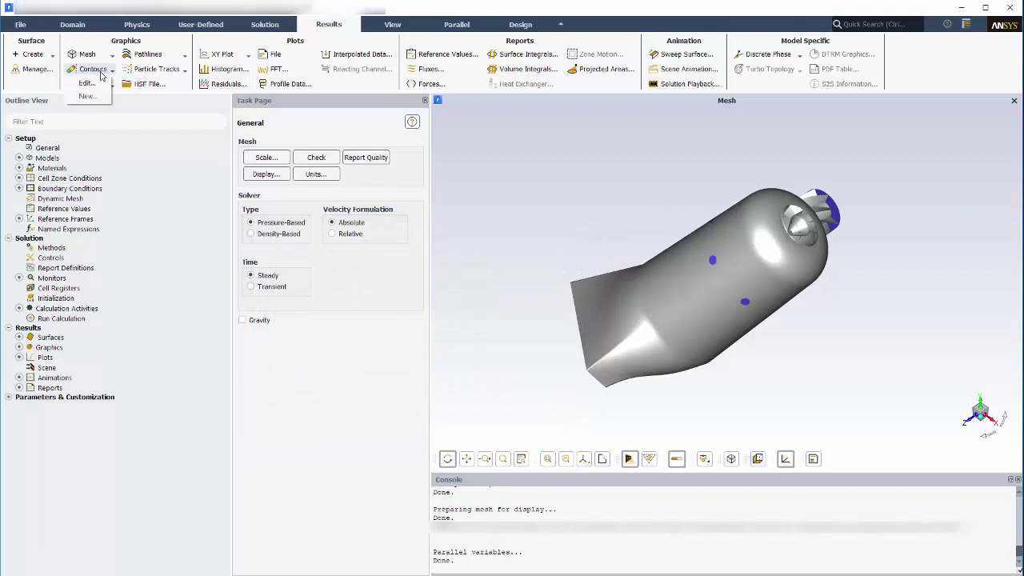
{"action": "left_click", "coordinate": [90, 96]}
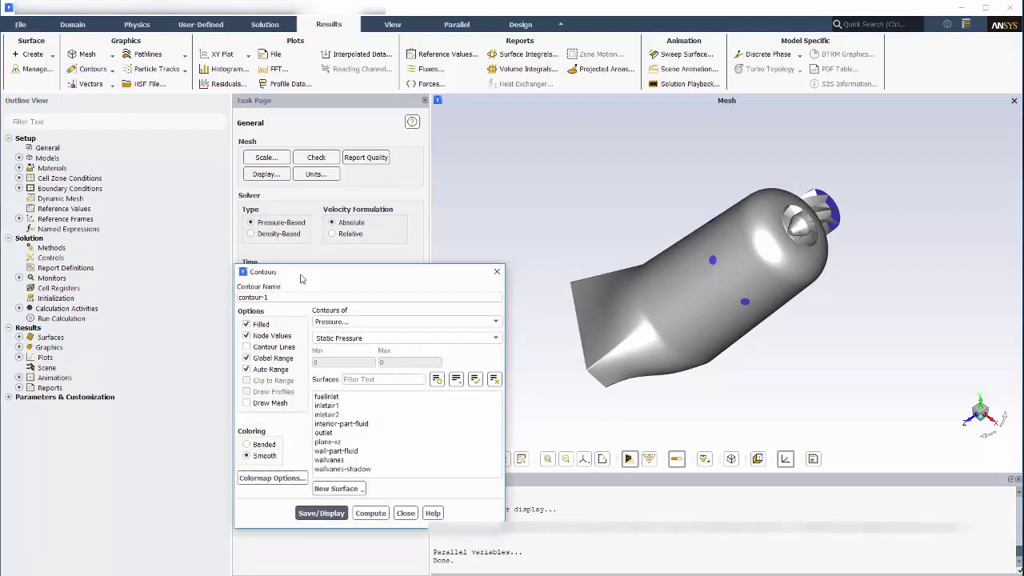
{"action": "left_click", "coordinate": [368, 259]}
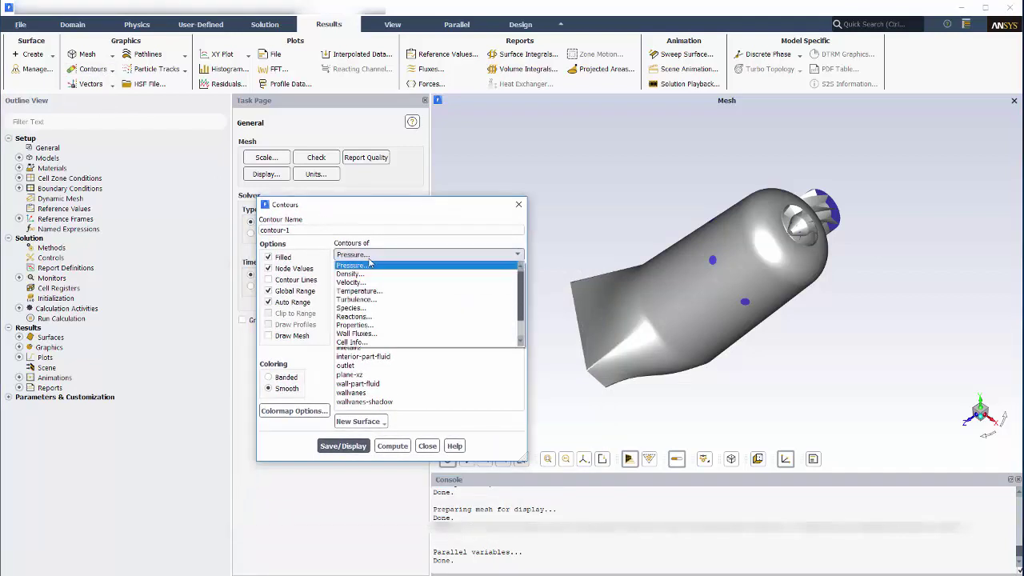
{"action": "left_click", "coordinate": [368, 310]}
{"action": "left_click", "coordinate": [509, 272]}
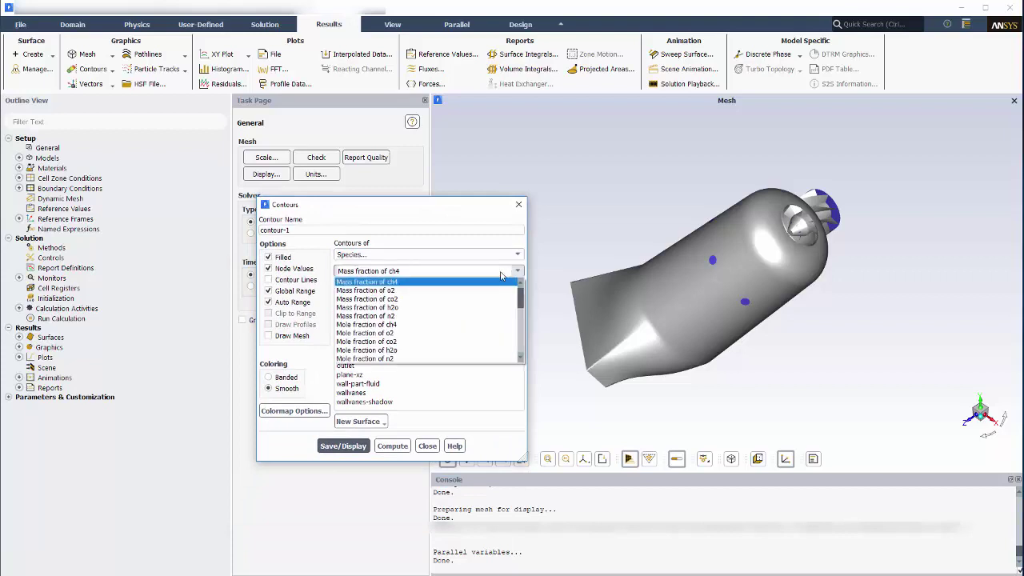
{"action": "left_click", "coordinate": [407, 297]}
{"action": "triple_click", "coordinate": [295, 230]}
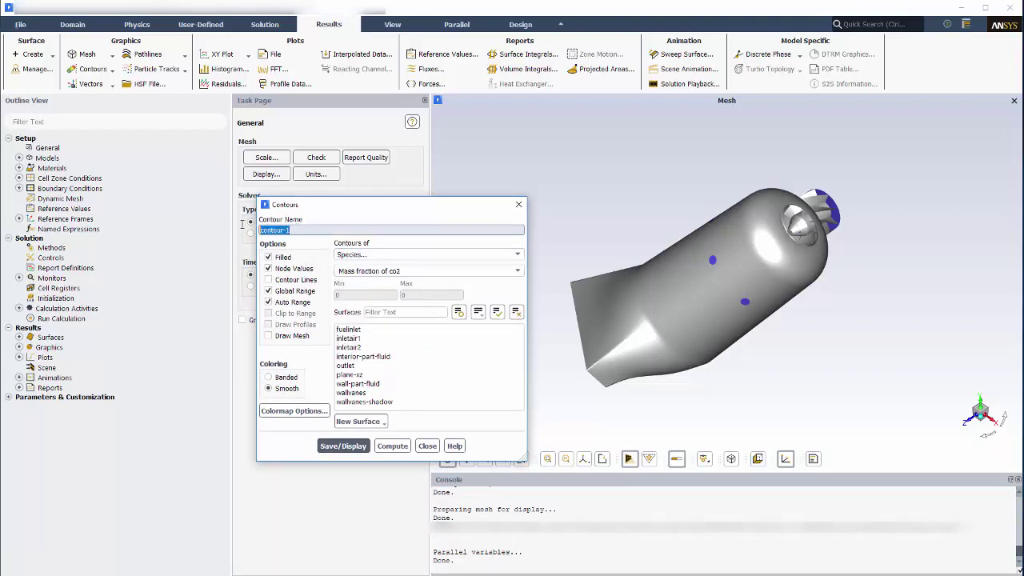
{"action": "key", "text": "BackSpace"}
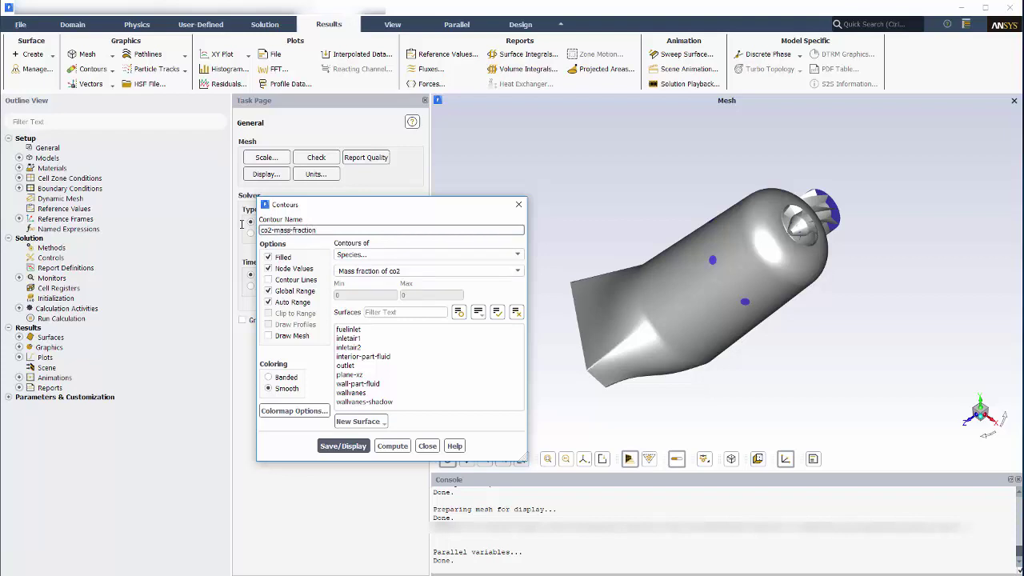
Step: Enable mesh drawing for the contour and display the mesh faces of all surfaces of the Wall type
{"action": "left_click", "coordinate": [292, 337]}
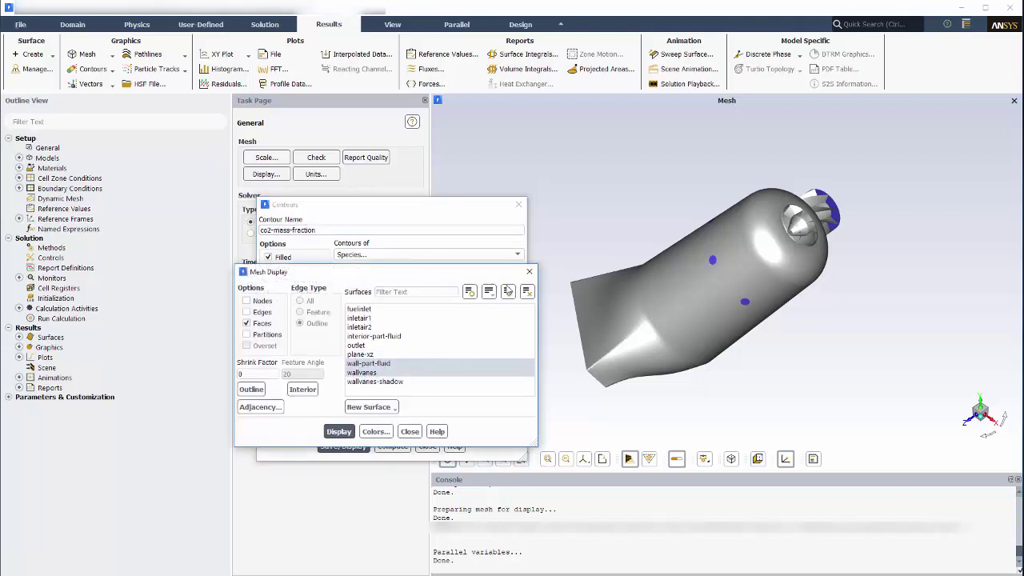
{"action": "left_click", "coordinate": [489, 292]}
{"action": "left_click", "coordinate": [513, 344]}
{"action": "scroll", "coordinate": [392, 376], "scroll_direction": "down", "scroll_amount": 3}
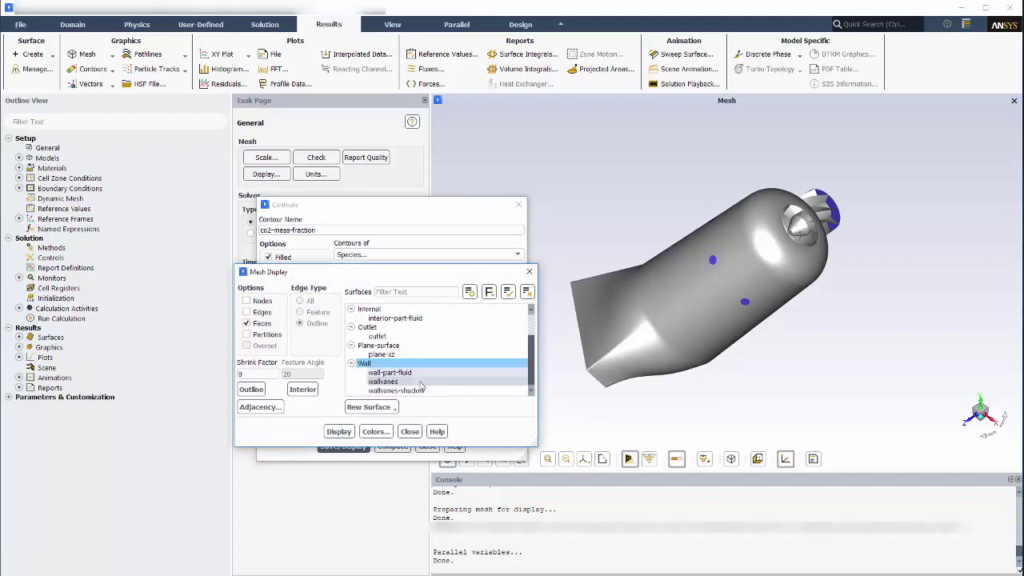
{"action": "left_click", "coordinate": [394, 366]}
{"action": "left_click", "coordinate": [340, 432]}
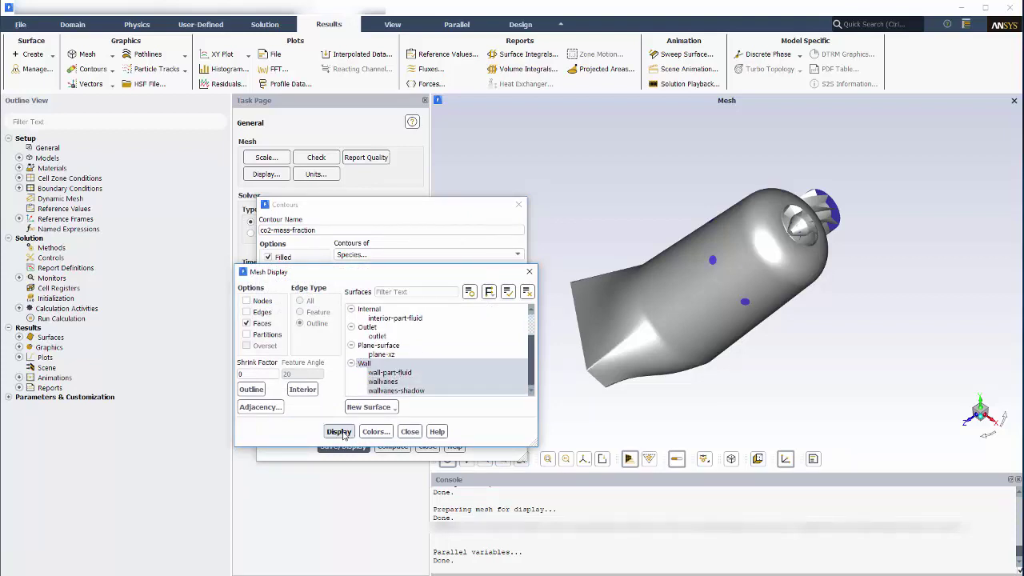
{"action": "left_click", "coordinate": [409, 432]}
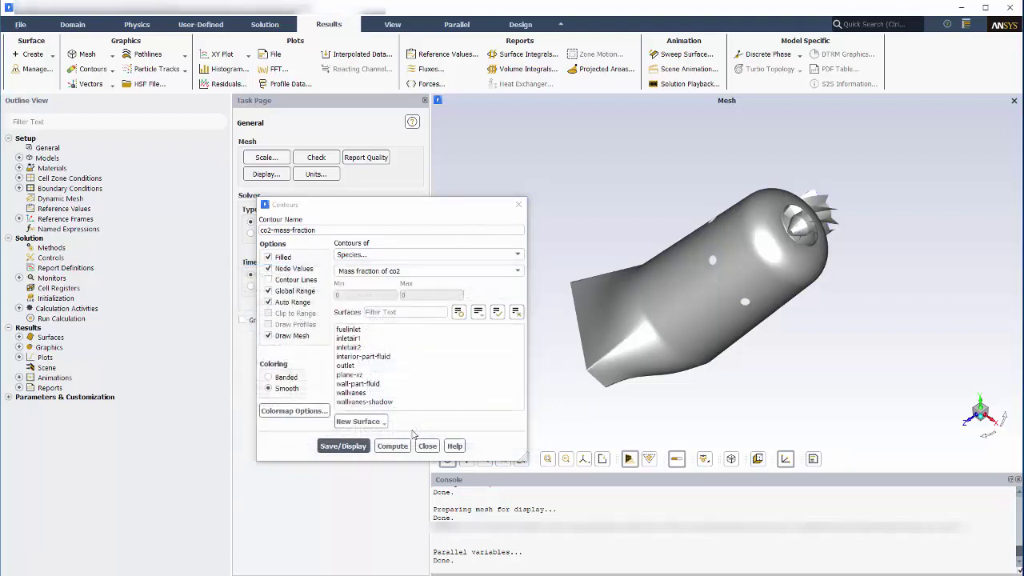
Step: Save and display the co2-mass-fraction contour on the plane-xz surface
{"action": "left_click", "coordinate": [359, 376]}
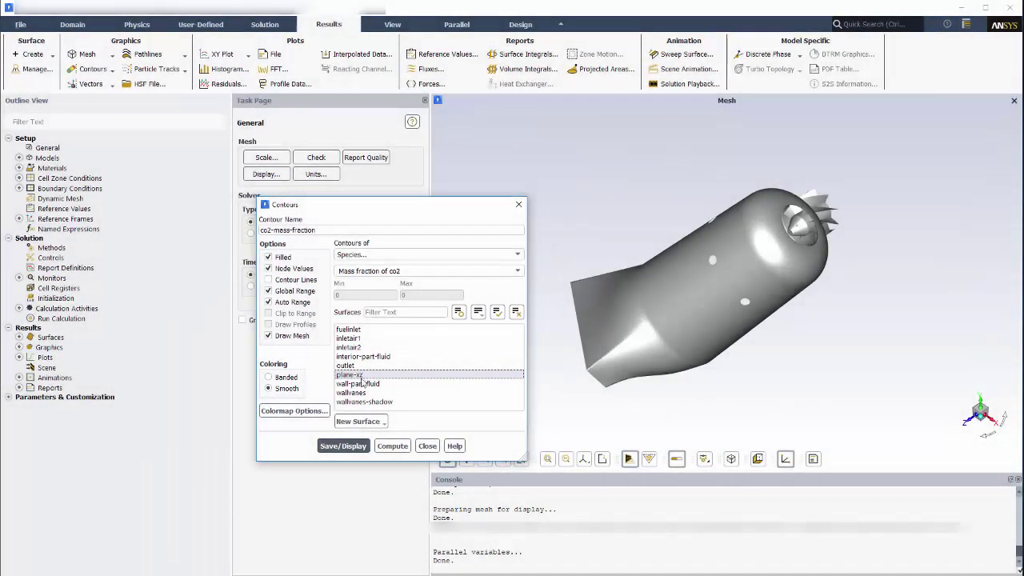
{"action": "left_click", "coordinate": [348, 447]}
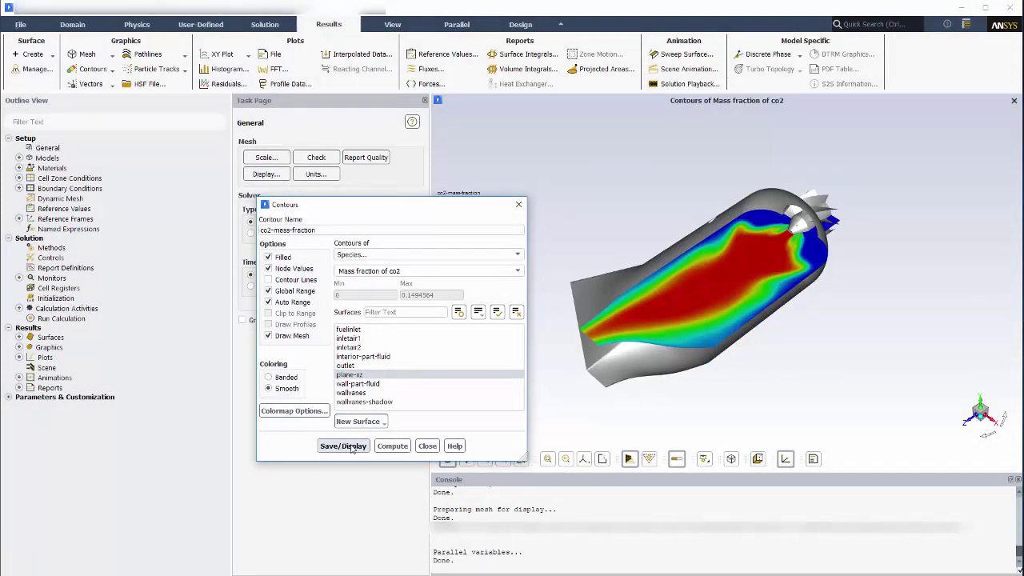
{"action": "left_click", "coordinate": [426, 446]}
{"action": "left_click_drag", "start_coordinate": [679, 400], "coordinate": [727, 386]}
Step: Set the direction of light 0 to X -0.2 and Z 0, and apply it to the display
{"action": "left_click", "coordinate": [393, 24]}
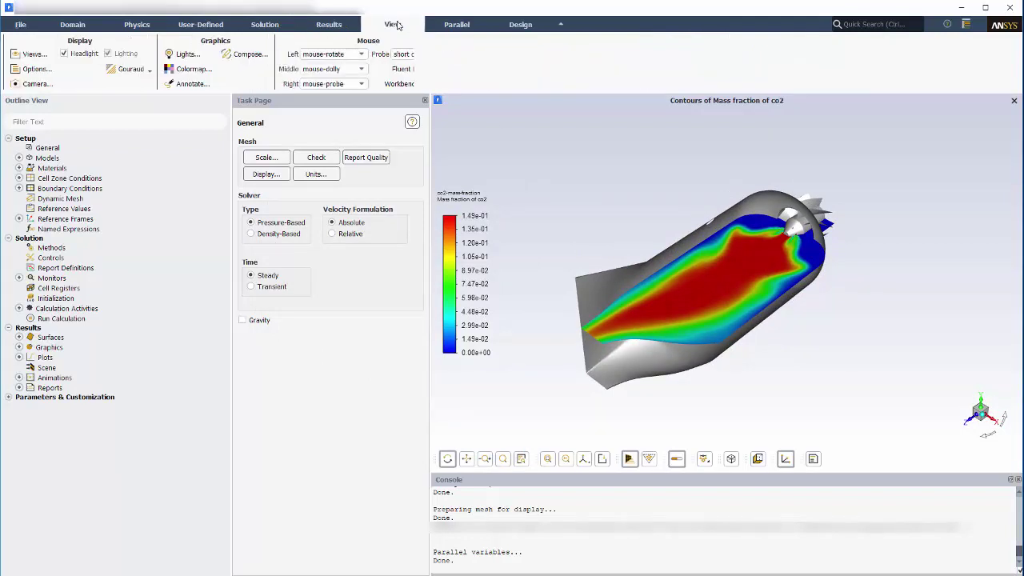
{"action": "left_click", "coordinate": [182, 53]}
{"action": "left_click_drag", "start_coordinate": [315, 272], "coordinate": [307, 222]}
{"action": "double_click", "coordinate": [264, 291]}
{"action": "type", "text": "-0.2"}
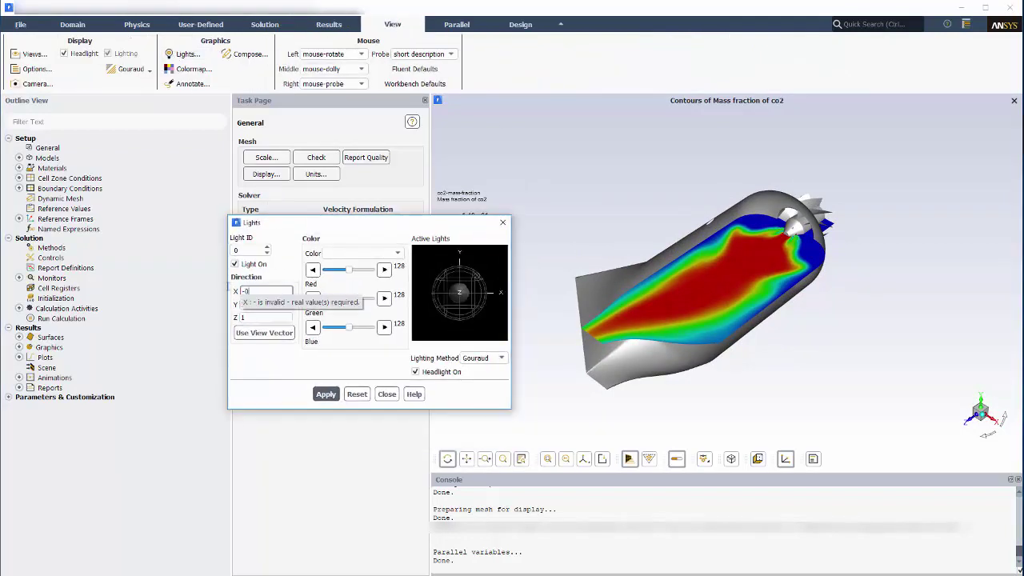
{"action": "double_click", "coordinate": [264, 317]}
{"action": "type", "text": "0"}
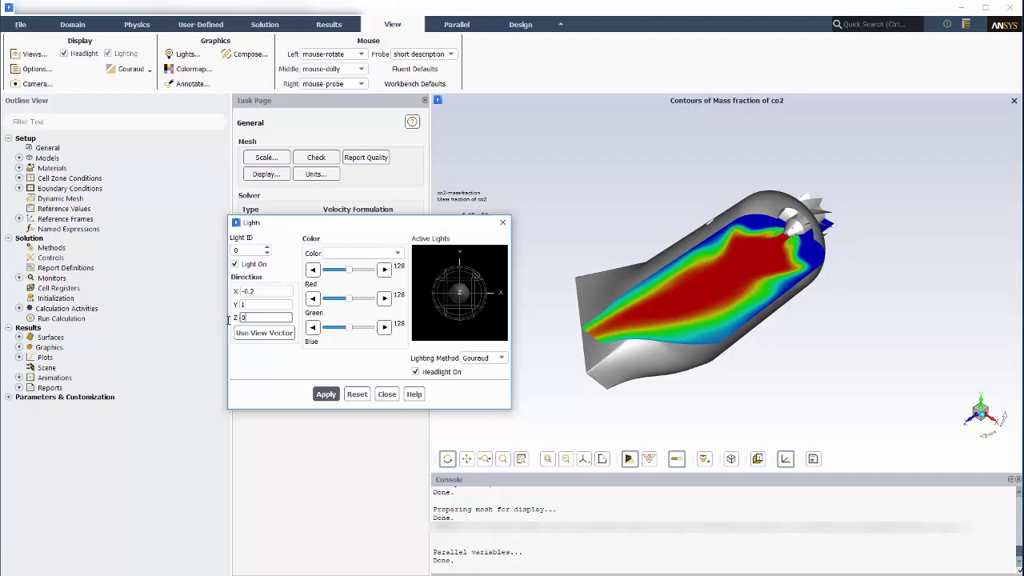
{"action": "left_click", "coordinate": [325, 393]}
{"action": "left_click", "coordinate": [386, 393]}
{"action": "mouse_move", "coordinate": [638, 297]}
{"action": "left_mouse_down"}
{"action": "mouse_move", "coordinate": [628, 352]}
{"action": "mouse_move", "coordinate": [626, 269]}
{"action": "mouse_move", "coordinate": [620, 293]}
{"action": "left_mouse_up"}
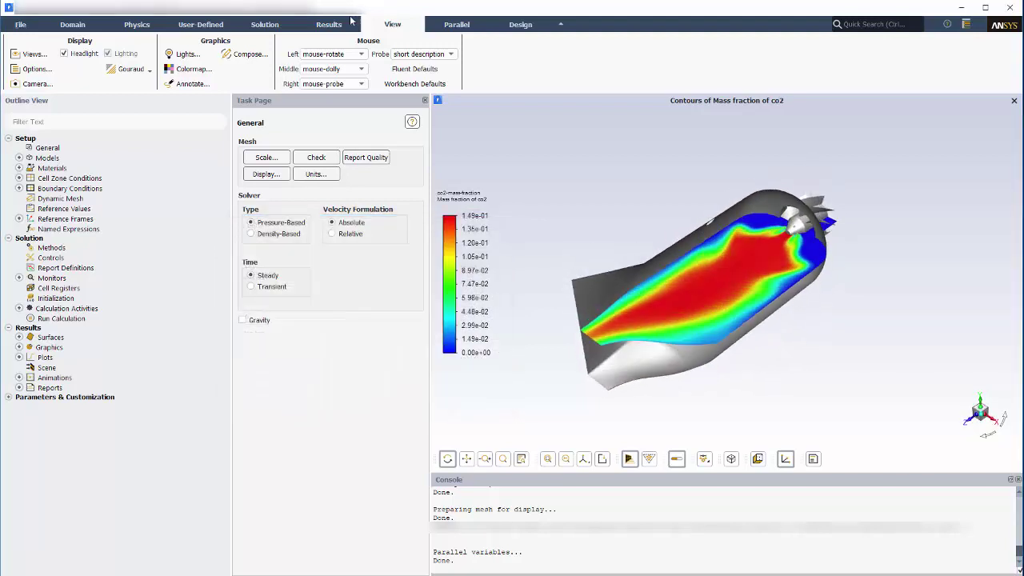
Step: Set up a new contour of static temperature on all surfaces of the Wall type
{"action": "left_click", "coordinate": [336, 24]}
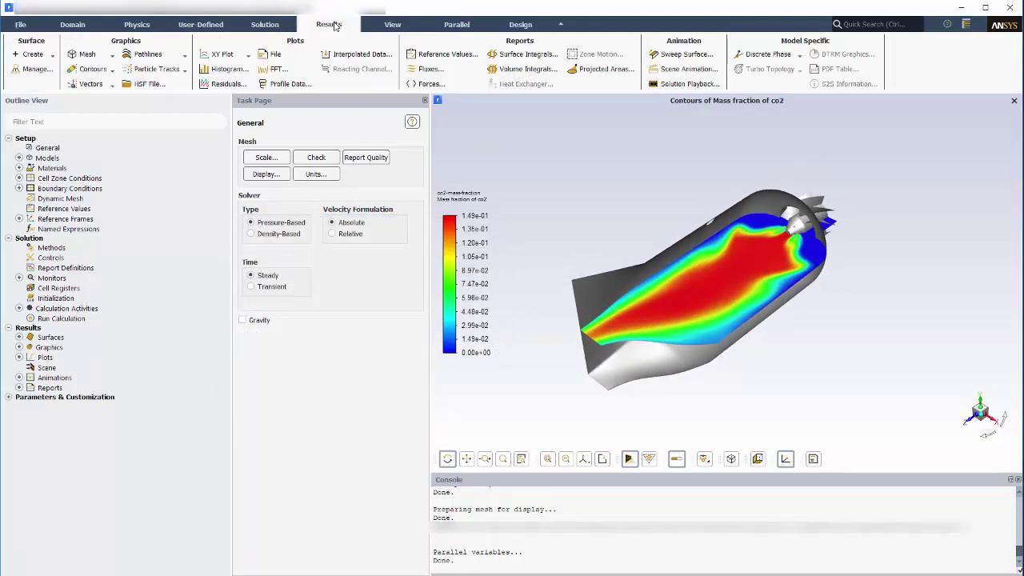
{"action": "left_click", "coordinate": [93, 70]}
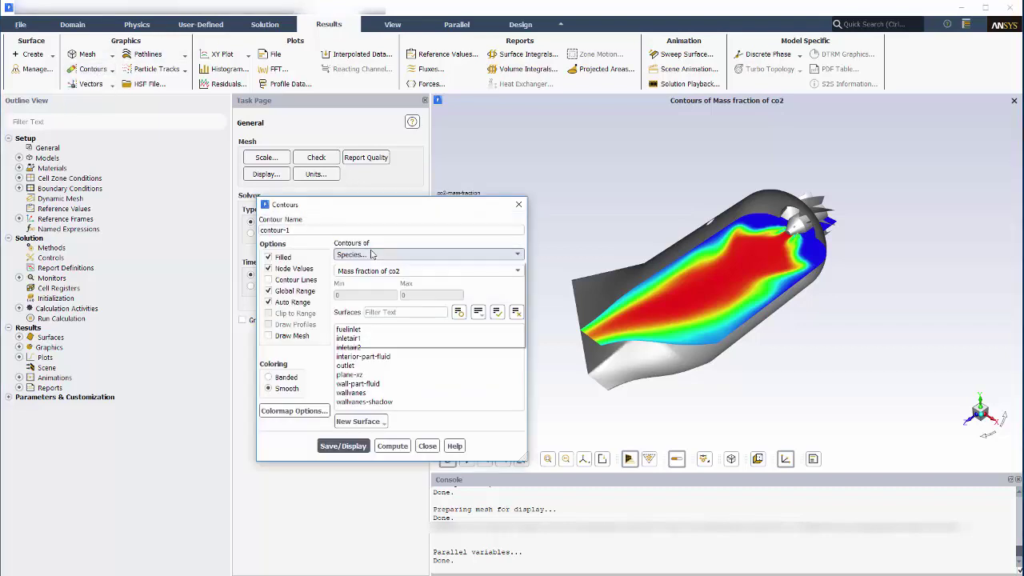
{"action": "left_click", "coordinate": [369, 254]}
{"action": "left_click", "coordinate": [374, 291]}
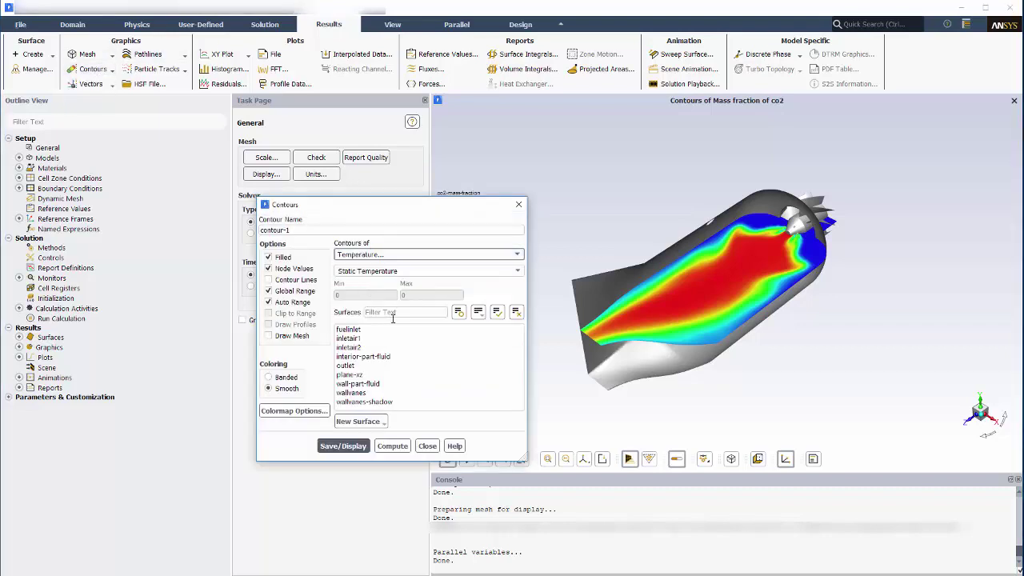
{"action": "left_click", "coordinate": [478, 311]}
{"action": "scroll", "coordinate": [370, 379], "scroll_direction": "down", "scroll_amount": 3}
{"action": "left_click", "coordinate": [370, 376]}
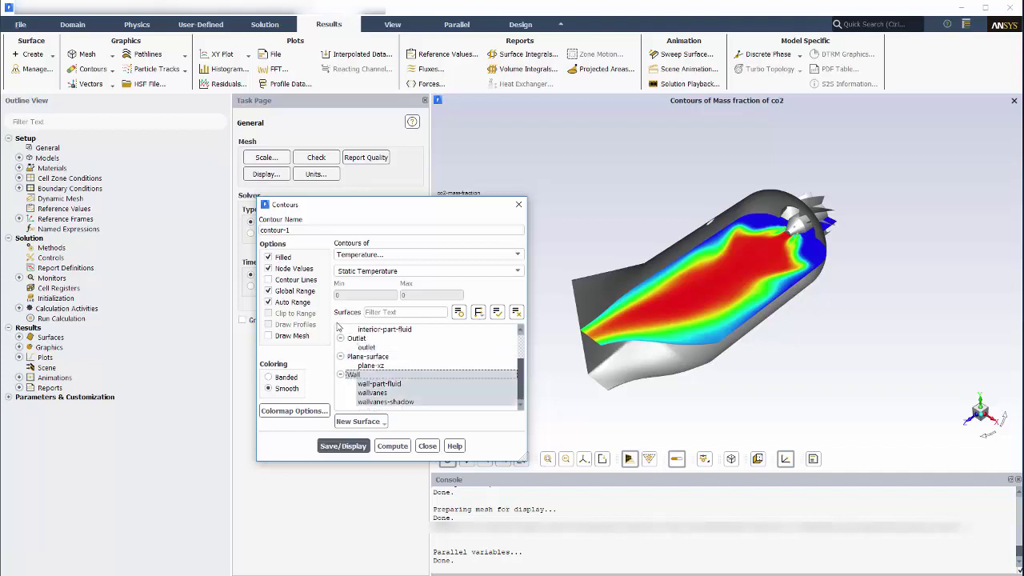
Step: Disable Auto Range and Clip to Range for the temperature contour and set its range from 300 to 1500
{"action": "left_click", "coordinate": [296, 302]}
{"action": "left_click", "coordinate": [298, 314]}
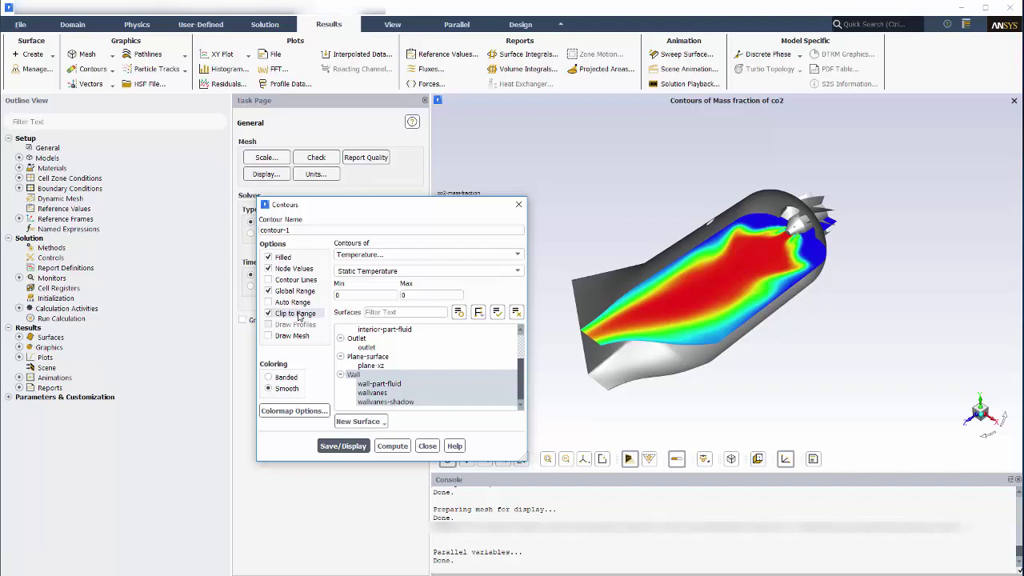
{"action": "left_click", "coordinate": [296, 313]}
{"action": "double_click", "coordinate": [337, 295]}
{"action": "type", "text": "300"}
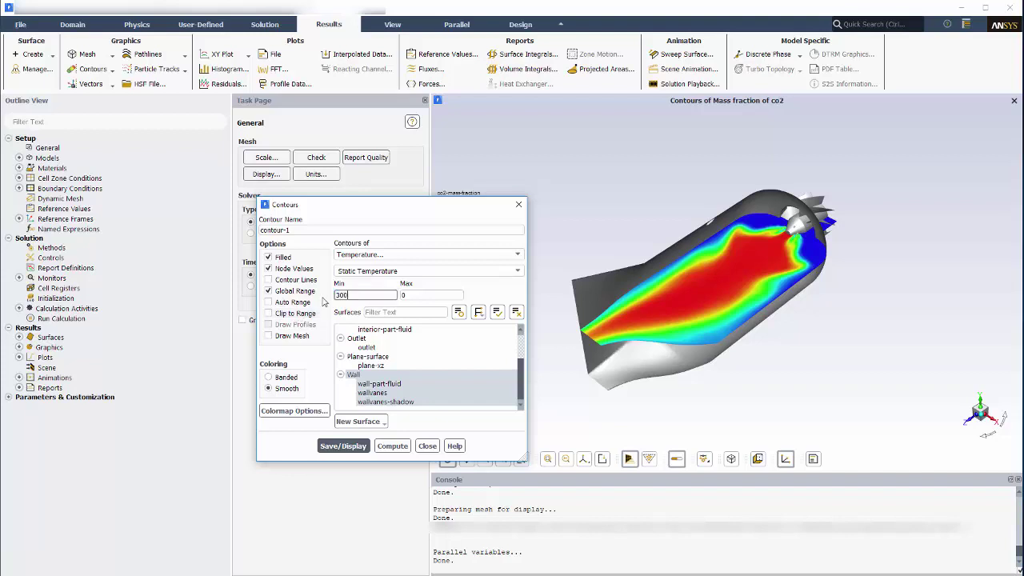
{"action": "key", "text": "Tab"}
{"action": "type", "text": "1500"}
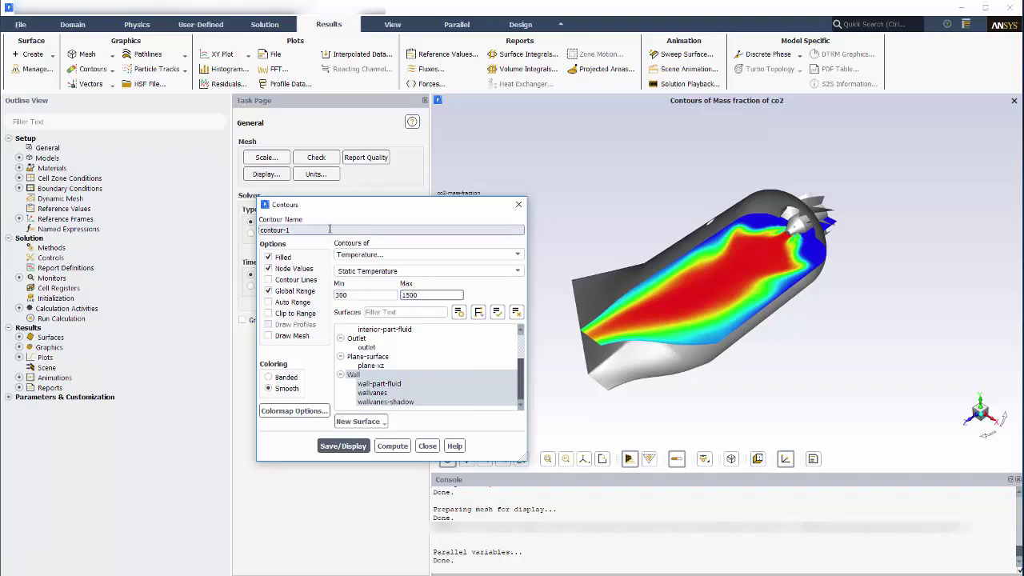
Step: Name the contour surface-temperature, then save and display it
{"action": "triple_click", "coordinate": [276, 230]}
{"action": "type", "text": "surface-temperature"}
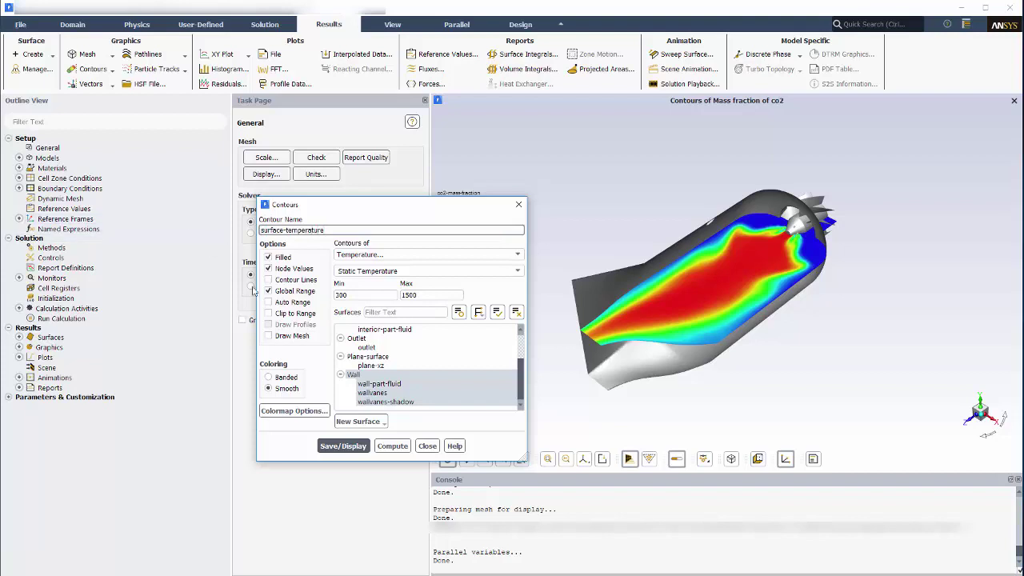
{"action": "left_click", "coordinate": [342, 445]}
{"action": "left_click", "coordinate": [428, 445]}
{"action": "left_click_drag", "start_coordinate": [472, 433], "coordinate": [649, 348]}
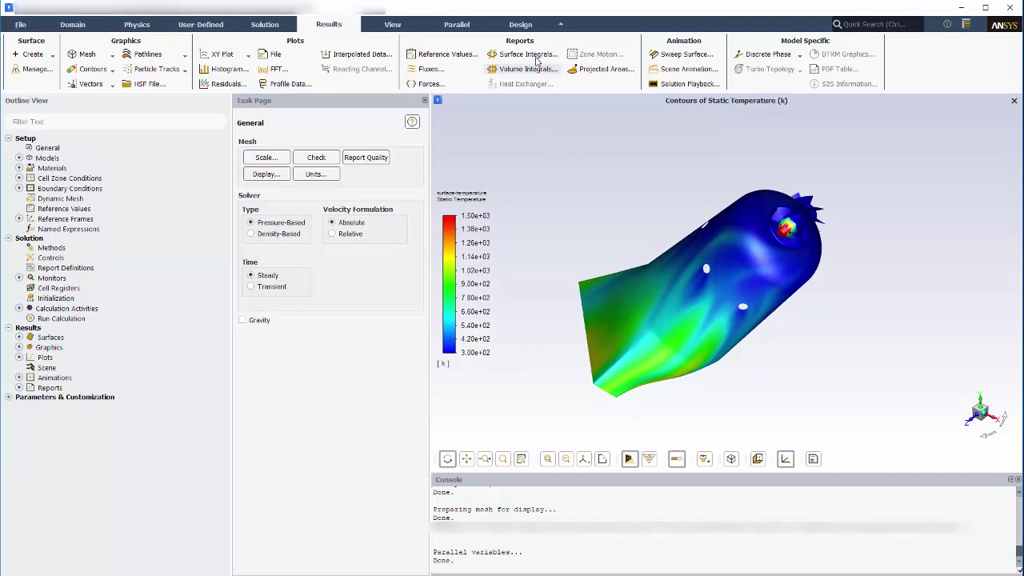
Step: Compute the mass-weighted average of the ch4 mass fraction on the outlet surface with a surface integral report
{"action": "left_click", "coordinate": [535, 56]}
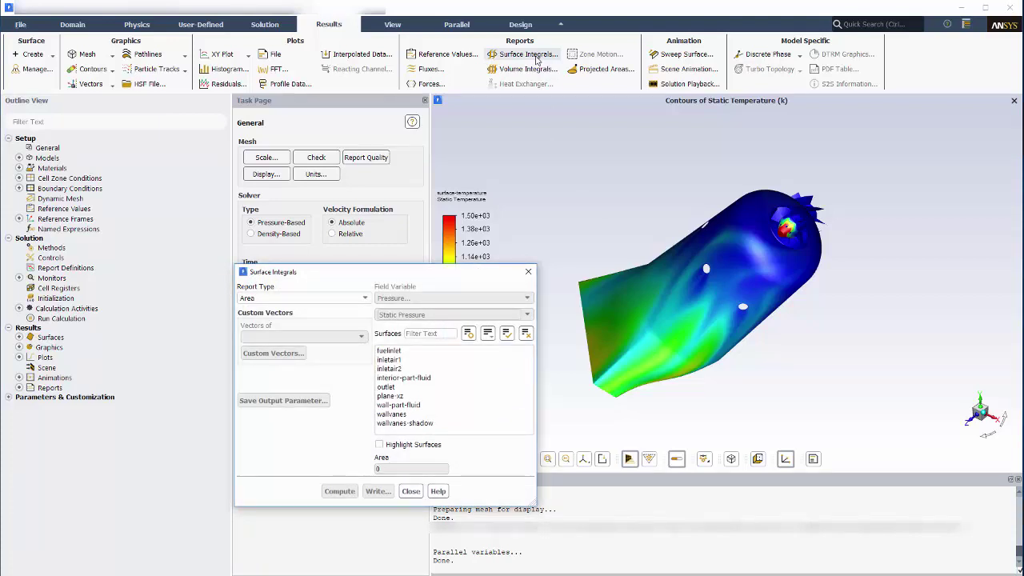
{"action": "left_click_drag", "start_coordinate": [398, 270], "coordinate": [411, 203]}
{"action": "left_click", "coordinate": [356, 230]}
{"action": "scroll", "coordinate": [338, 269], "scroll_direction": "down", "scroll_amount": 2}
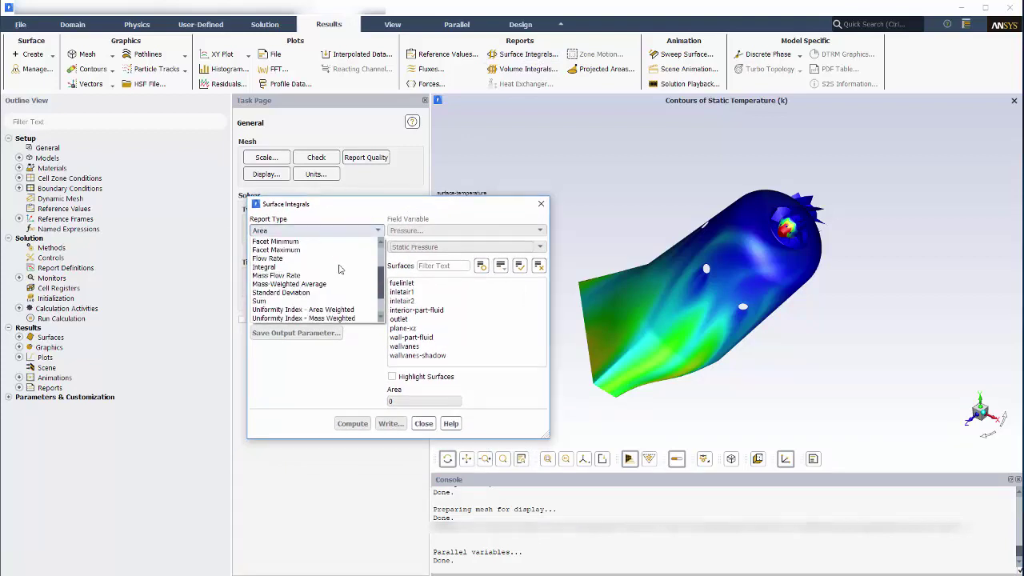
{"action": "left_click", "coordinate": [288, 284]}
{"action": "left_click", "coordinate": [460, 231]}
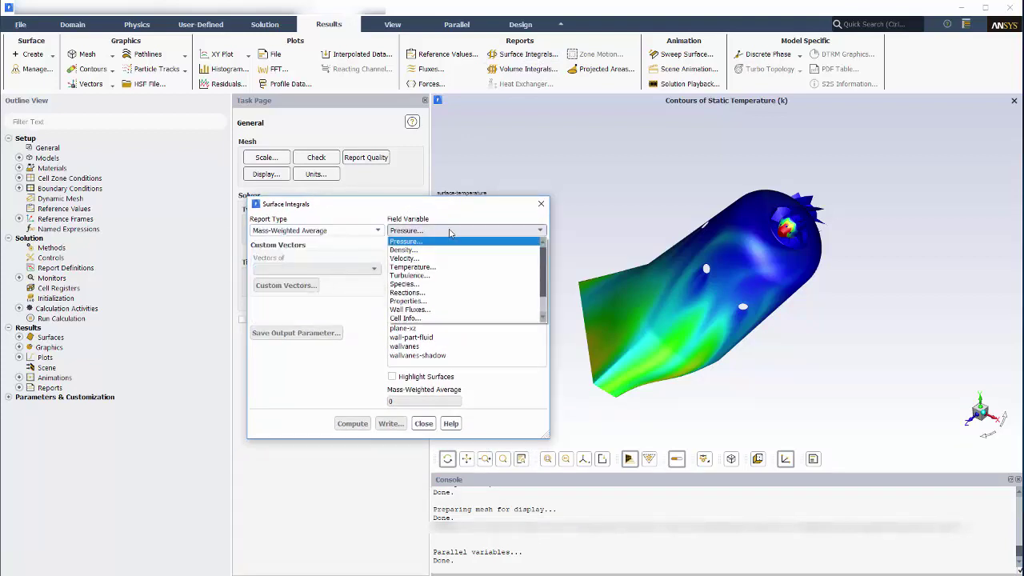
{"action": "left_click", "coordinate": [418, 284]}
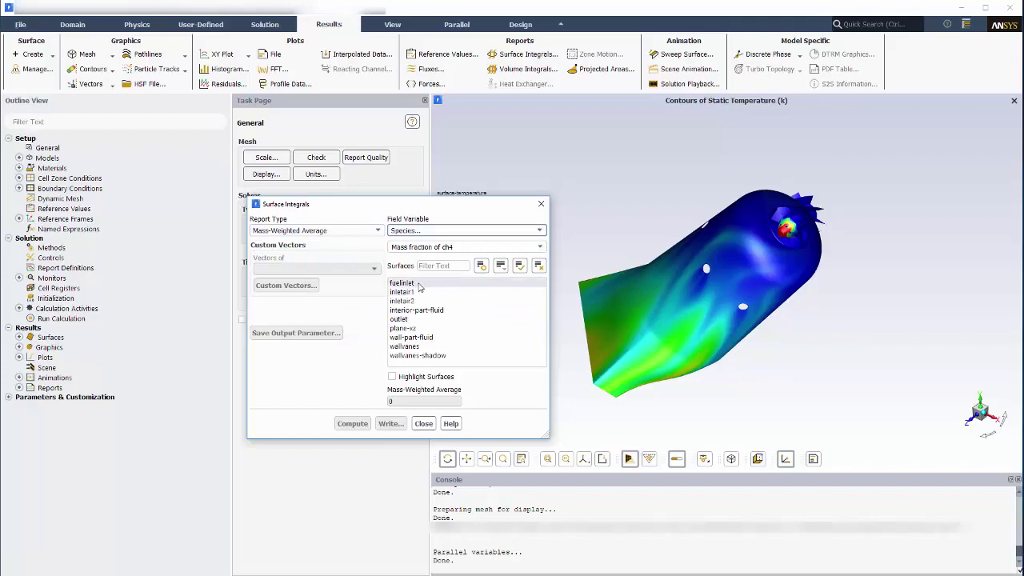
{"action": "left_click", "coordinate": [415, 319]}
{"action": "left_click", "coordinate": [363, 423]}
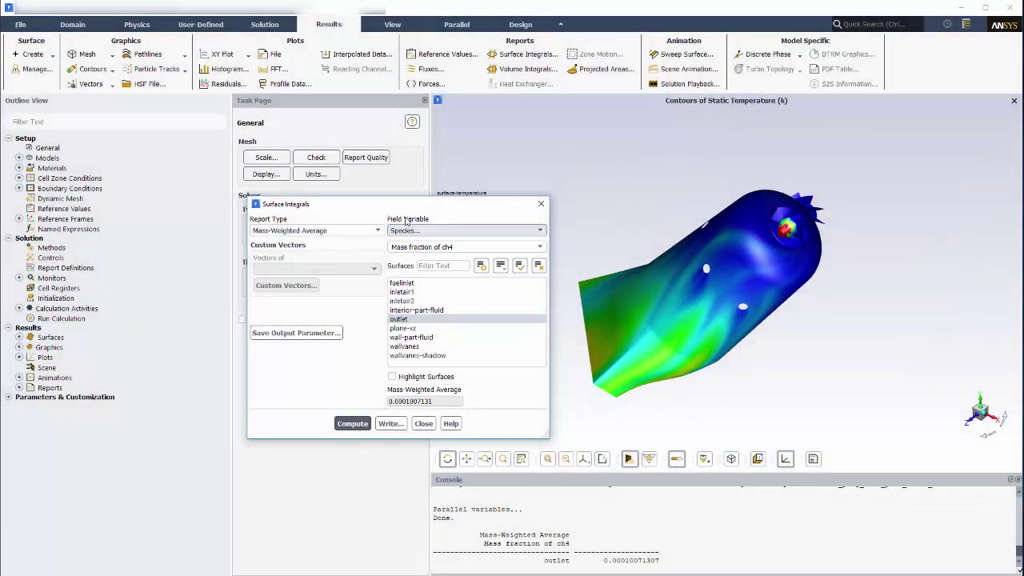
{"action": "left_click_drag", "start_coordinate": [404, 205], "coordinate": [217, 200]}
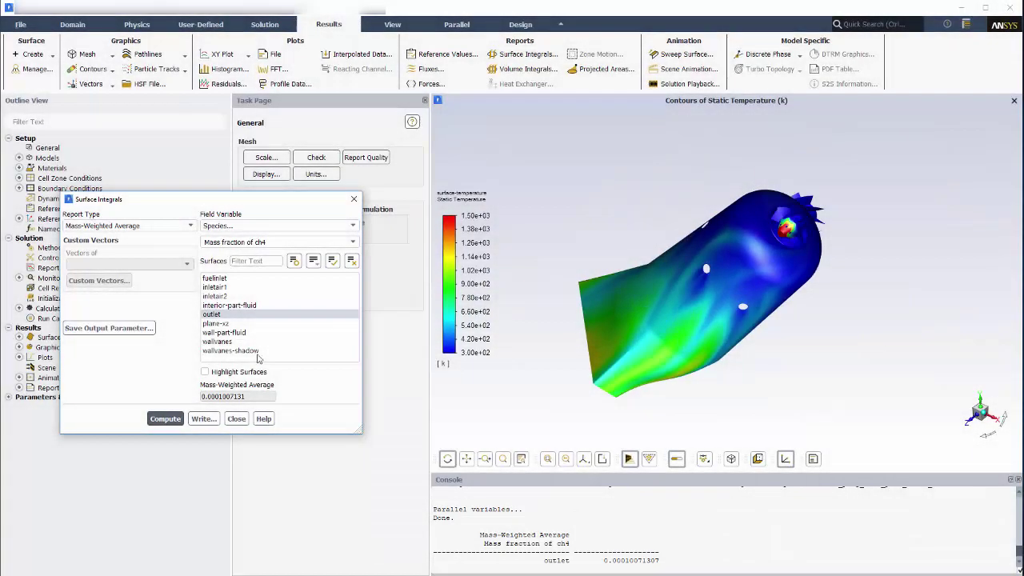
{"action": "left_click", "coordinate": [236, 418]}
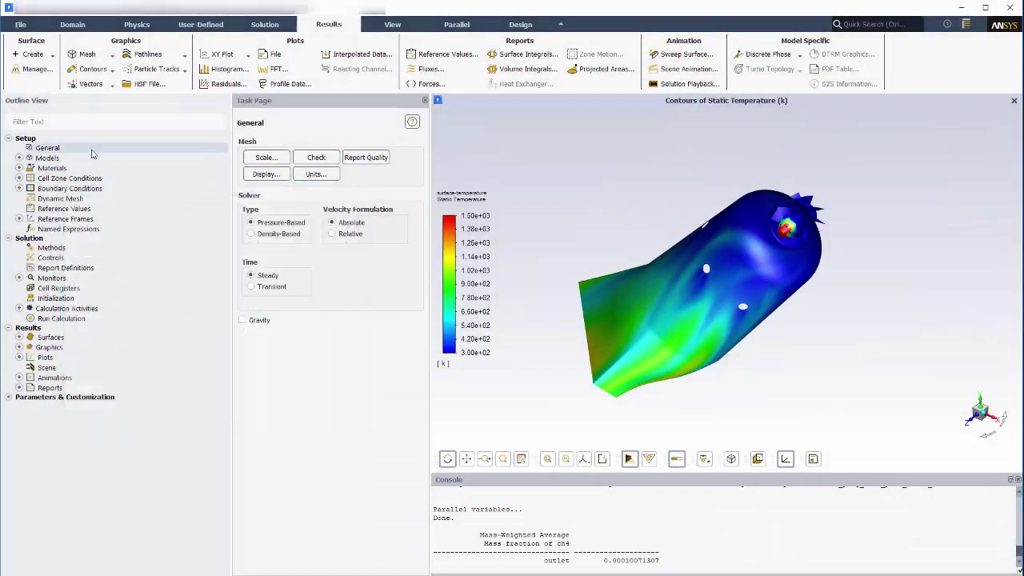
Step: Set up a new iso-surface of constant Z Velocity with an iso-value of -0.01
{"action": "left_click", "coordinate": [32, 53]}
{"action": "left_click", "coordinate": [42, 170]}
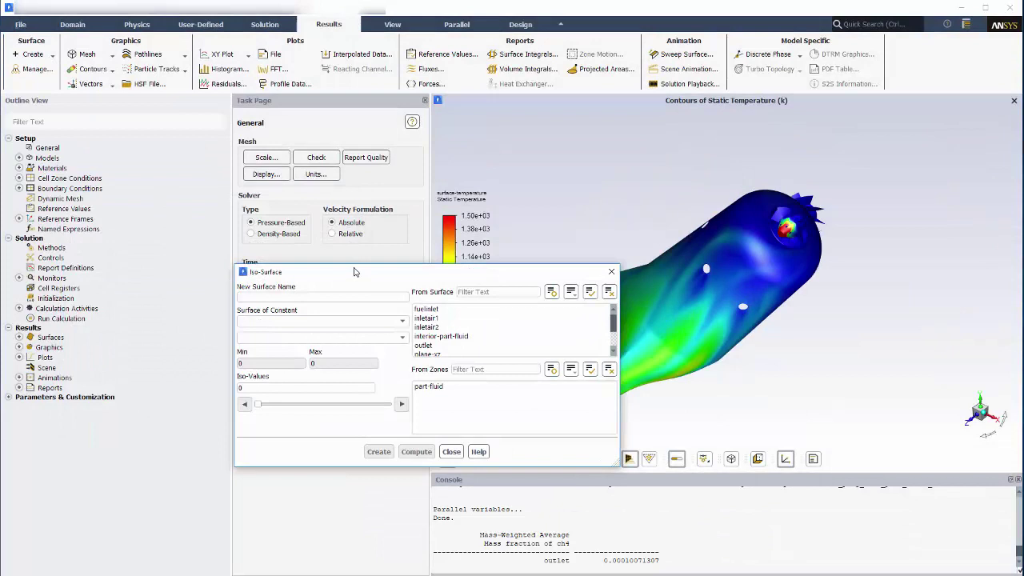
{"action": "left_click_drag", "start_coordinate": [355, 269], "coordinate": [347, 185]}
{"action": "left_click", "coordinate": [330, 232]}
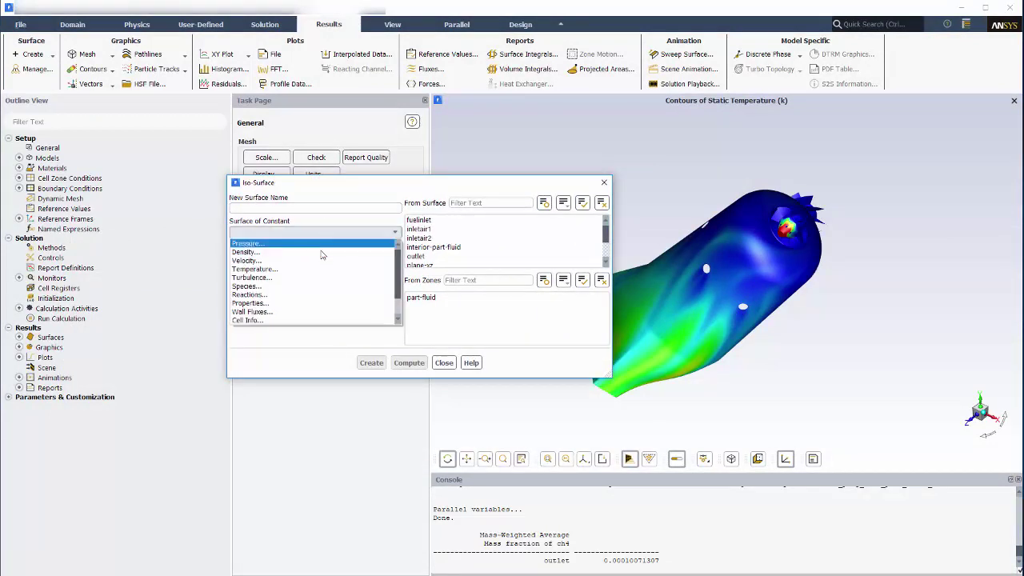
{"action": "left_click", "coordinate": [305, 264]}
{"action": "left_click", "coordinate": [383, 254]}
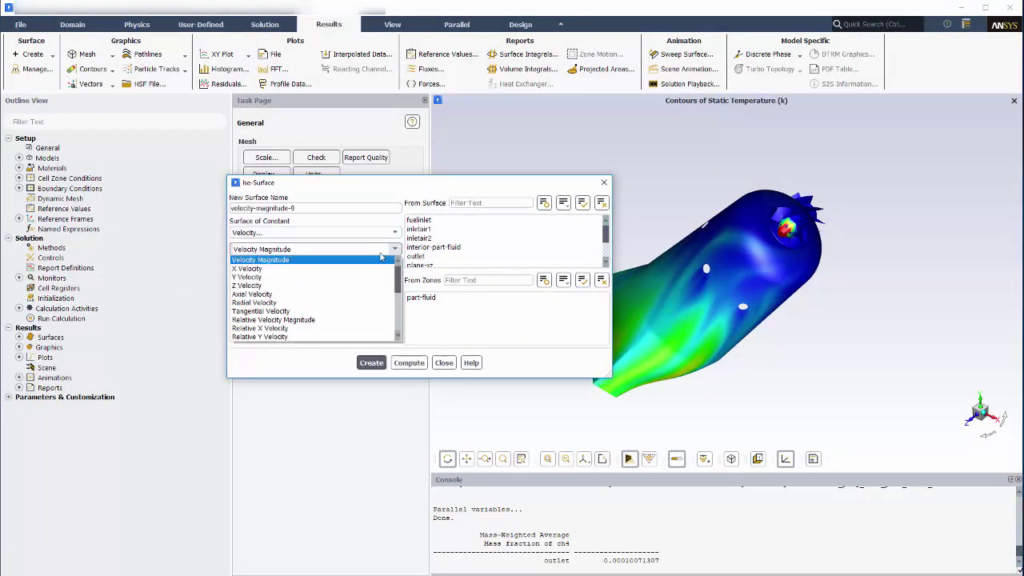
{"action": "left_click", "coordinate": [272, 281]}
{"action": "left_click", "coordinate": [264, 300]}
{"action": "type", "text": "-0.01"}
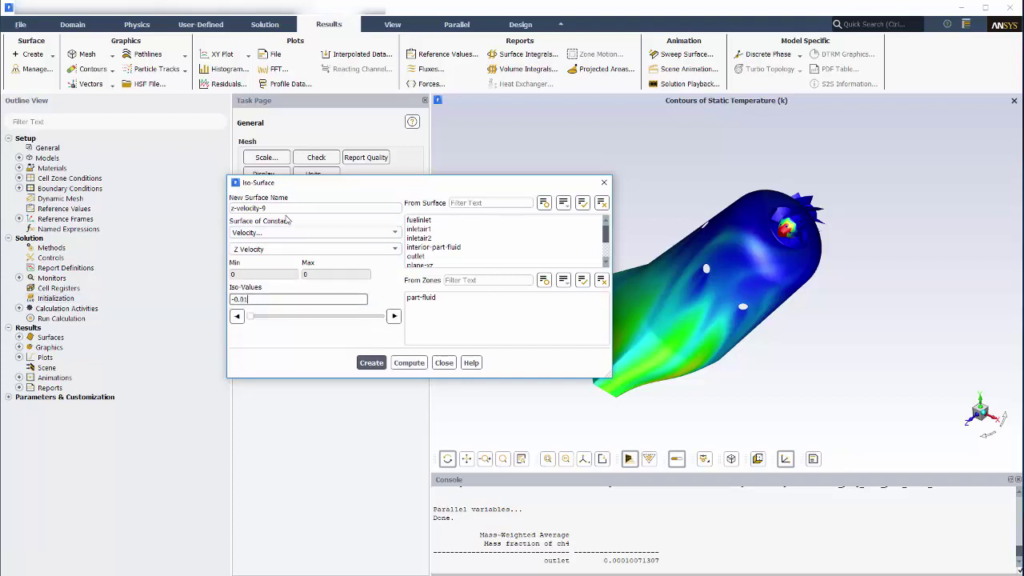
Step: Name the iso-surface reserc-zone, create it and close the iso-surface settings
{"action": "left_click_drag", "start_coordinate": [268, 208], "coordinate": [205, 212]}
{"action": "type", "text": "res"}
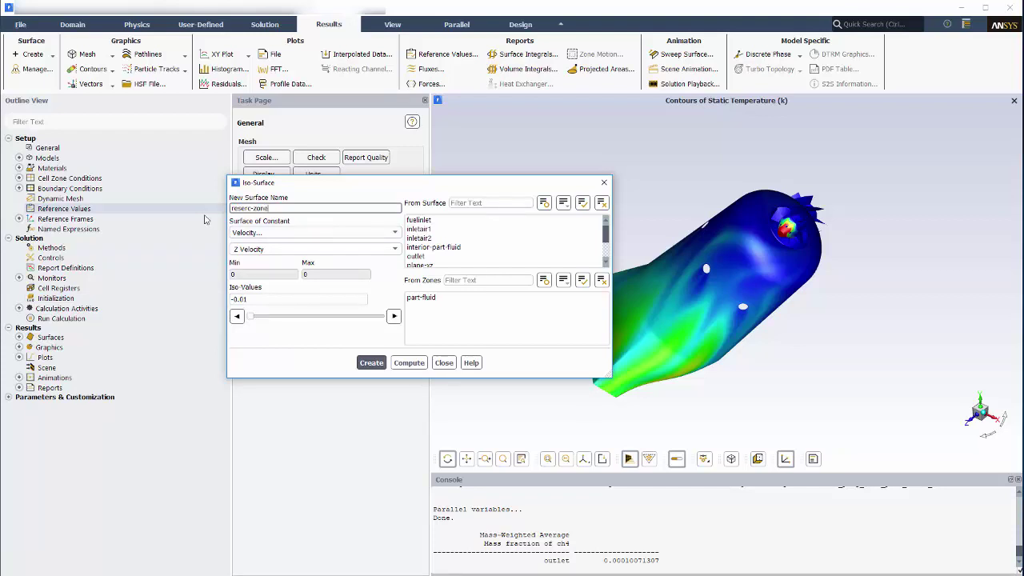
{"action": "type", "text": "erc-zone"}
{"action": "left_click", "coordinate": [371, 362]}
{"action": "left_click", "coordinate": [444, 363]}
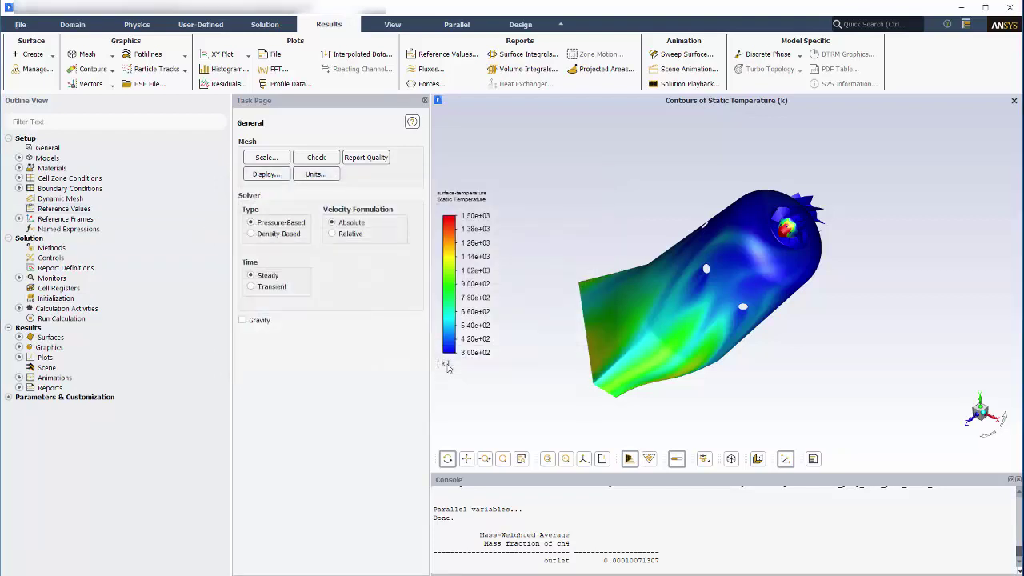
Step: Set up new pathlines coloured by static temperature
{"action": "left_click", "coordinate": [185, 54]}
{"action": "left_click", "coordinate": [143, 82]}
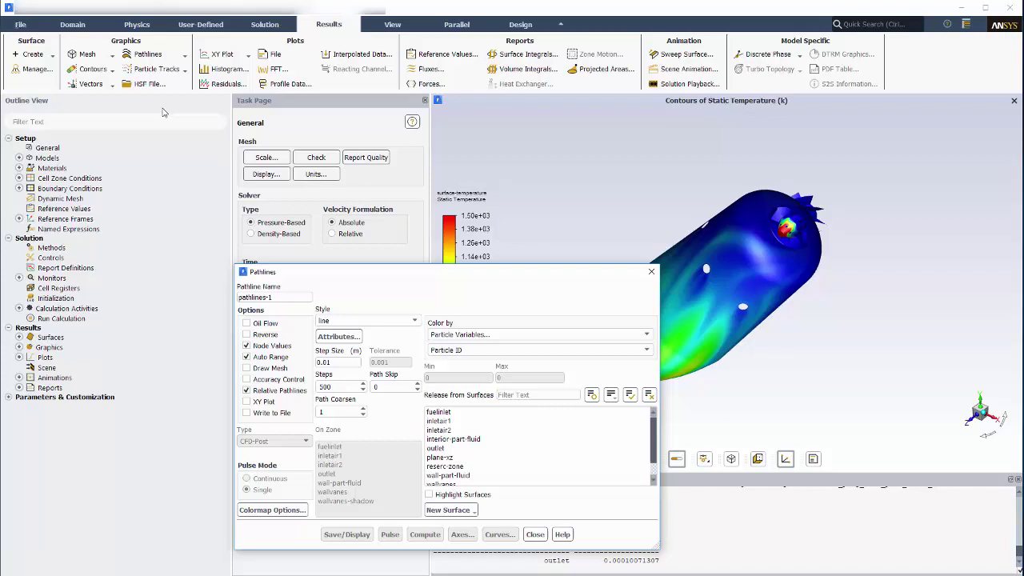
{"action": "left_click_drag", "start_coordinate": [428, 274], "coordinate": [389, 176]}
{"action": "left_click", "coordinate": [444, 253]}
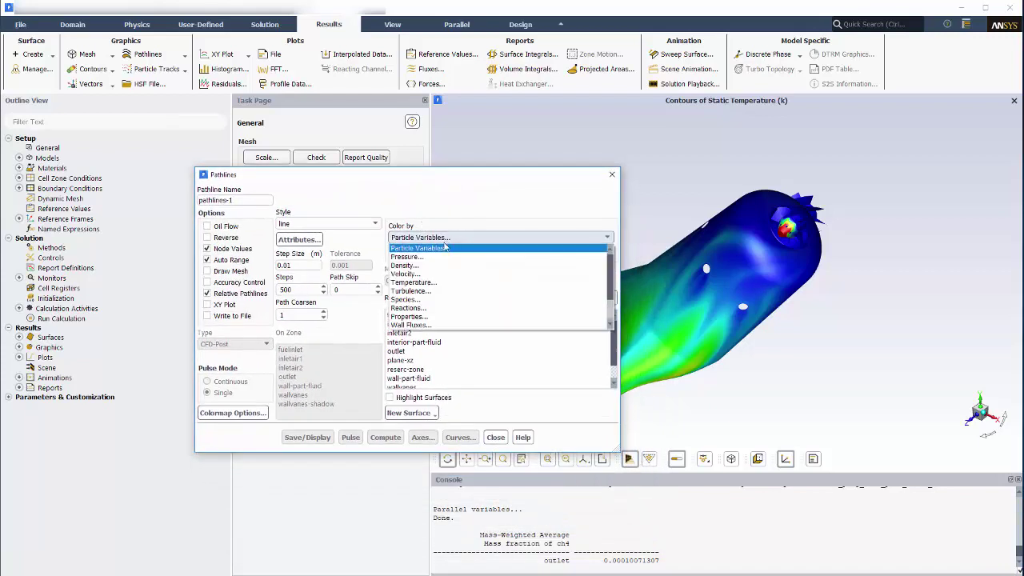
{"action": "left_click", "coordinate": [429, 284]}
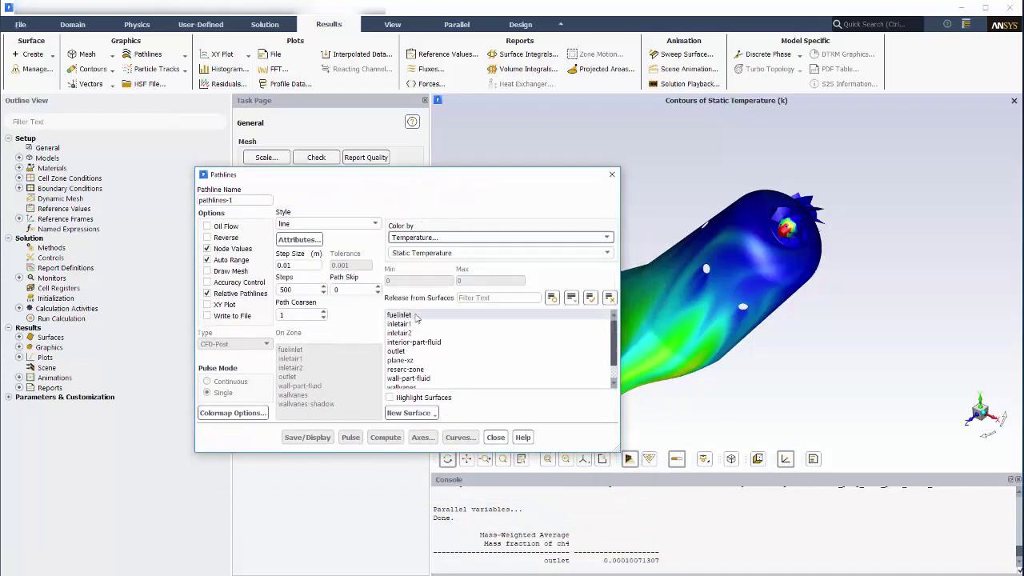
Step: Release the pathlines from fuelinlet, name them temp-lines, then save and display them
{"action": "type", "text": "temp-"}
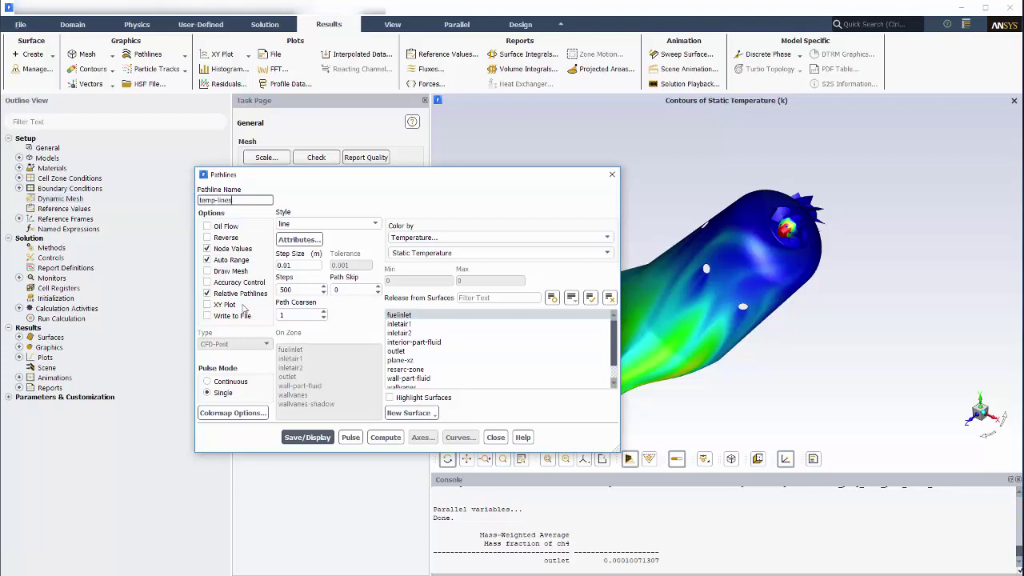
{"action": "left_click", "coordinate": [305, 438]}
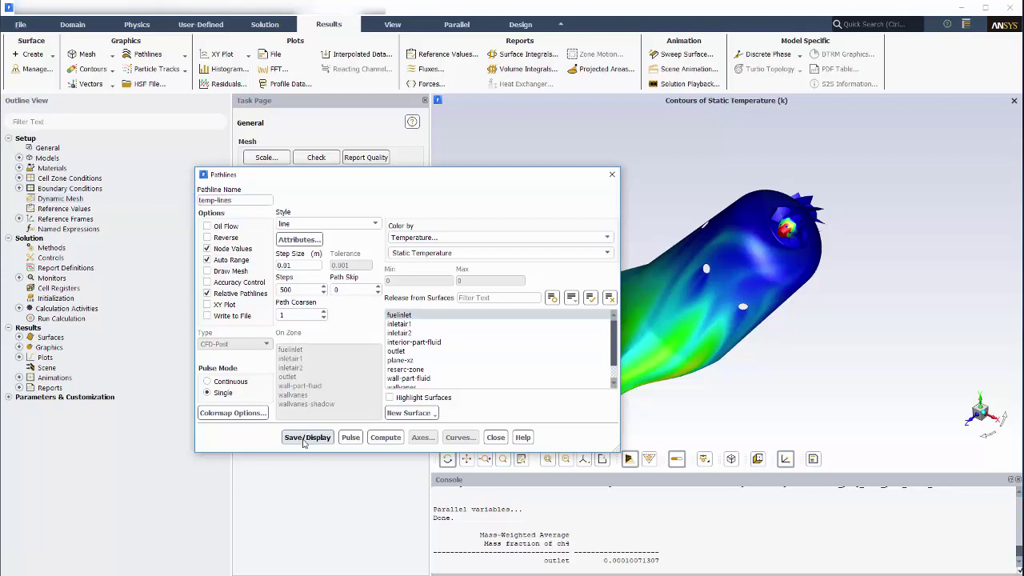
{"action": "left_click", "coordinate": [495, 438]}
{"action": "left_click_drag", "start_coordinate": [741, 350], "coordinate": [741, 371]}
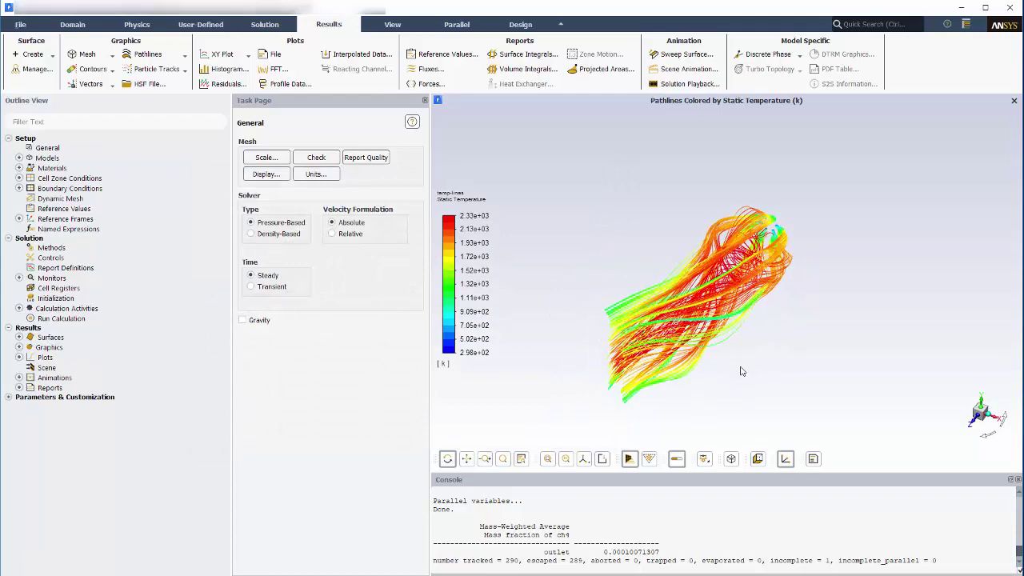
Step: Start a new scene and include the temp-lines pathlines in it
{"action": "right_click", "coordinate": [56, 368]}
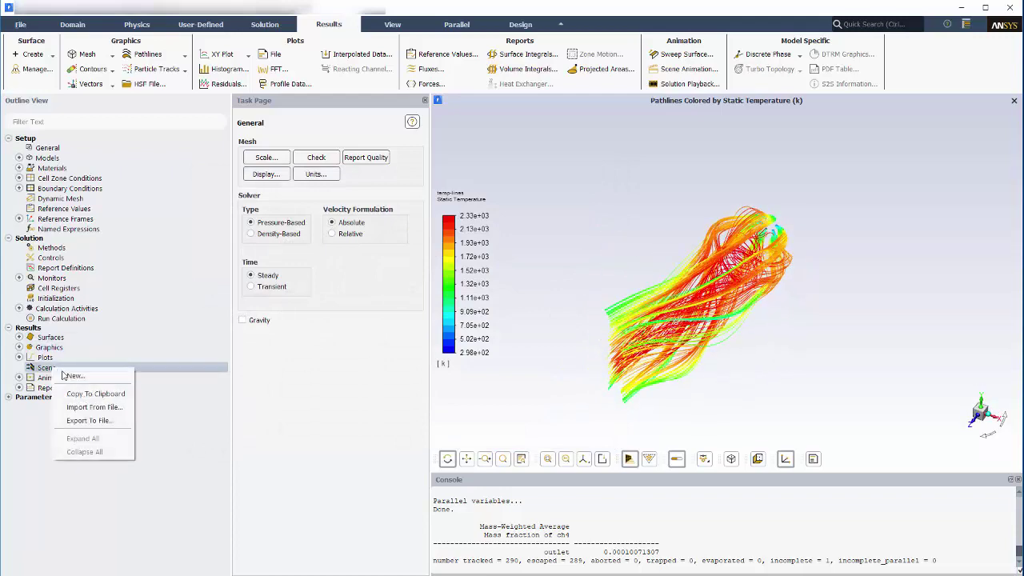
{"action": "left_click", "coordinate": [69, 378]}
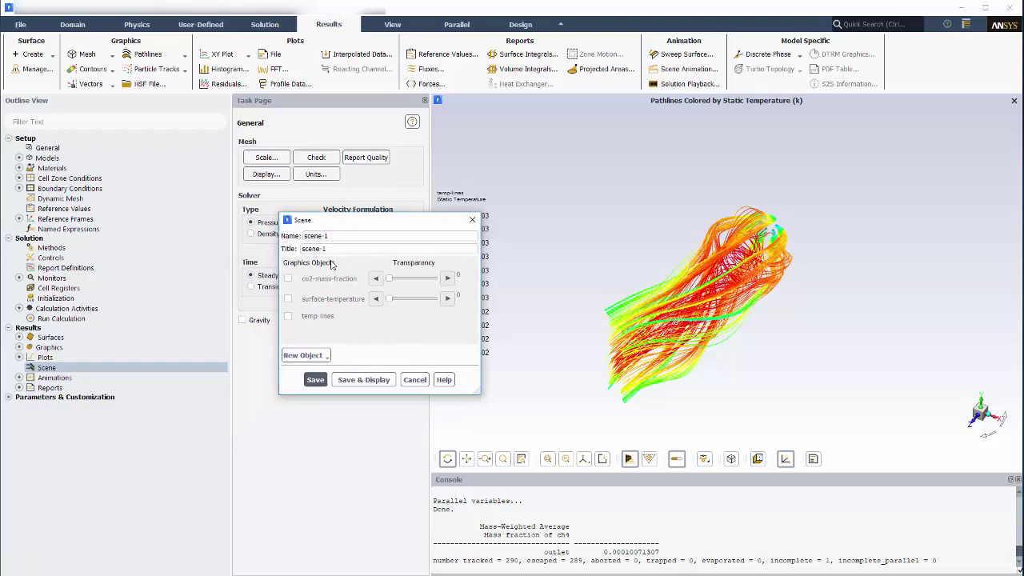
{"action": "left_click", "coordinate": [289, 317]}
Step: Add a new mesh object to the scene containing only the reserc-zone iso-surface, with edges turned off
{"action": "left_click", "coordinate": [304, 355]}
{"action": "left_click", "coordinate": [308, 370]}
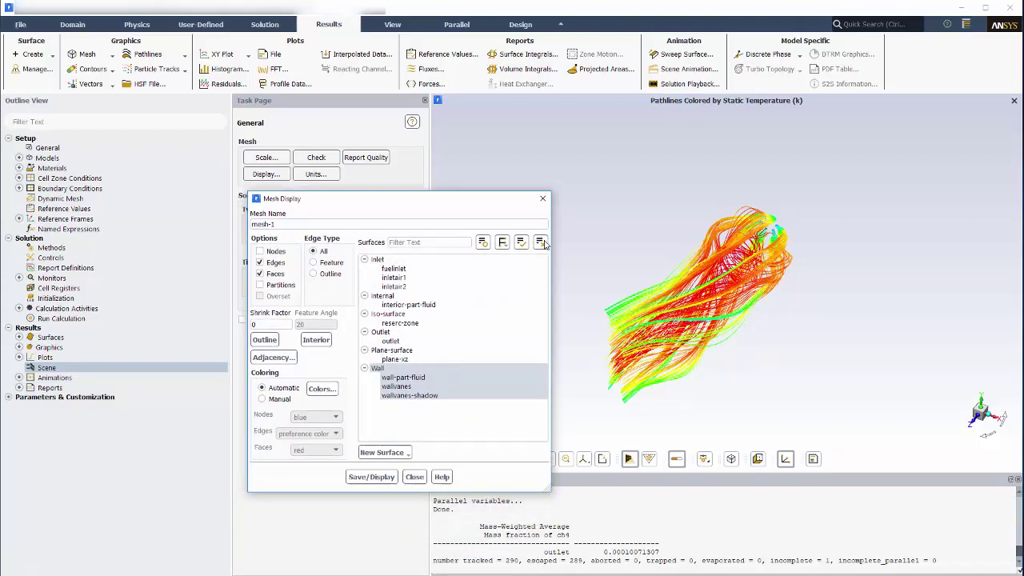
{"action": "left_click", "coordinate": [540, 242]}
{"action": "left_click", "coordinate": [387, 314]}
{"action": "left_click", "coordinate": [259, 262]}
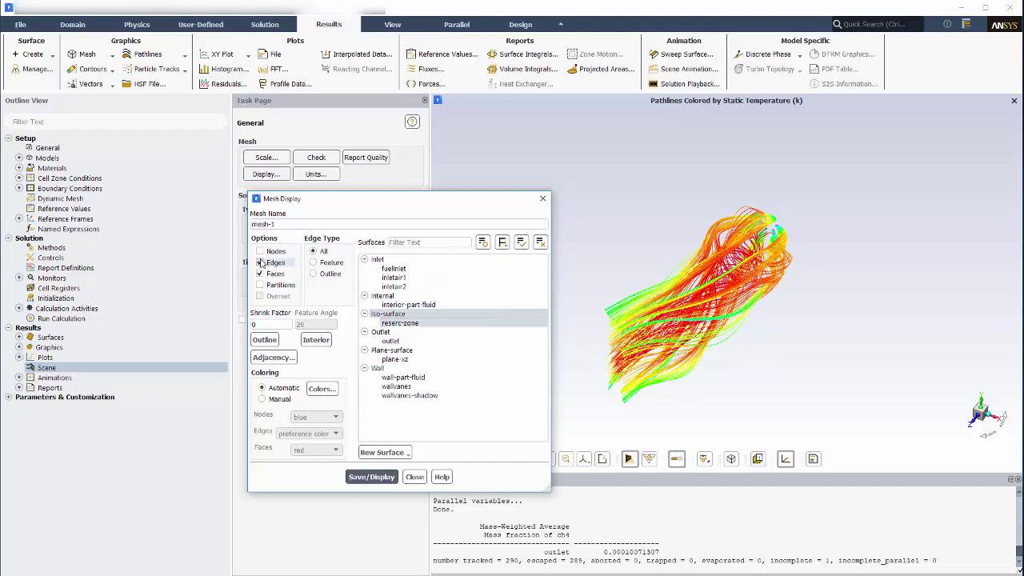
Step: Set the mesh colour of the far-field type to white, then save and display the mesh object
{"action": "left_click", "coordinate": [322, 388]}
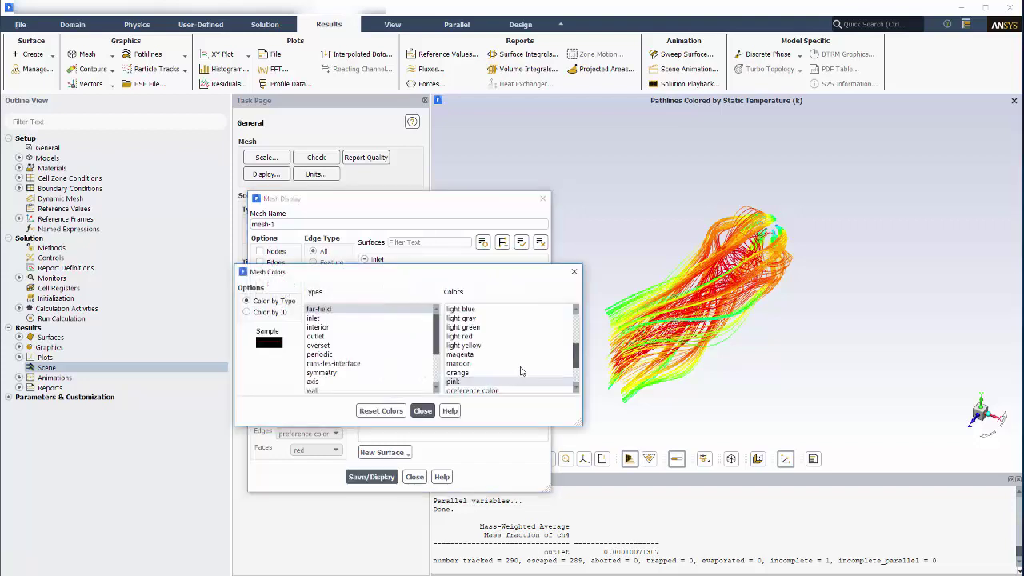
{"action": "scroll", "coordinate": [579, 352], "scroll_direction": "down", "scroll_amount": 2}
{"action": "left_click", "coordinate": [472, 372]}
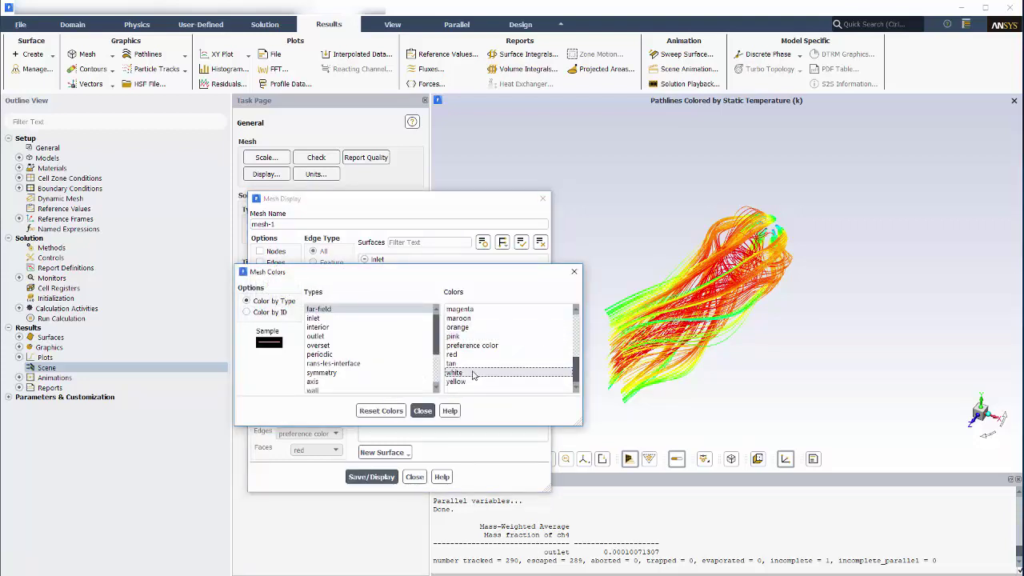
{"action": "left_click", "coordinate": [425, 409]}
{"action": "left_click", "coordinate": [381, 477]}
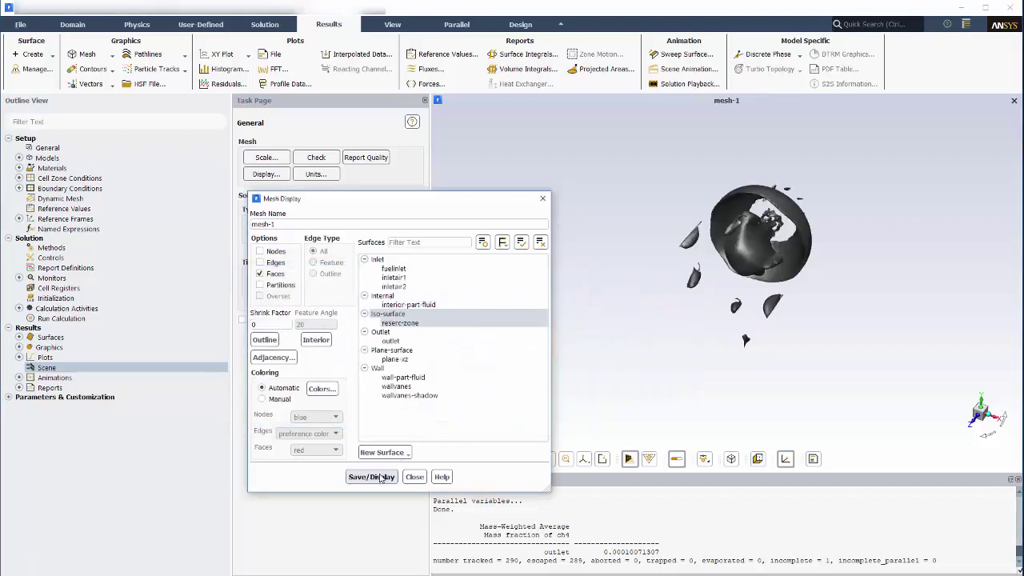
{"action": "left_click", "coordinate": [414, 477]}
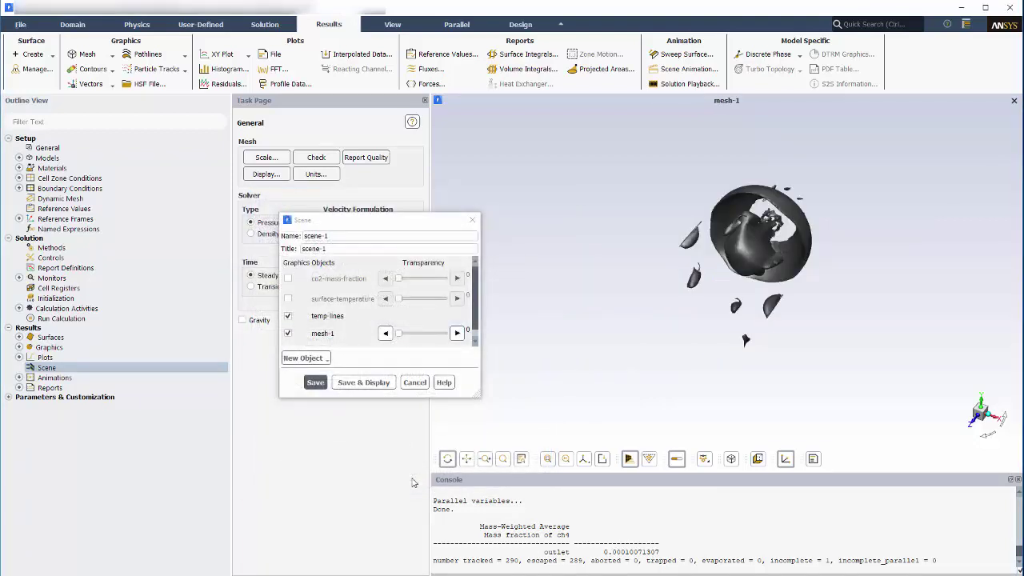
Step: Set the transparency of mesh-1 to 58 in the scene, then save, display and inspect the scene
{"action": "left_click_drag", "start_coordinate": [401, 337], "coordinate": [423, 340]}
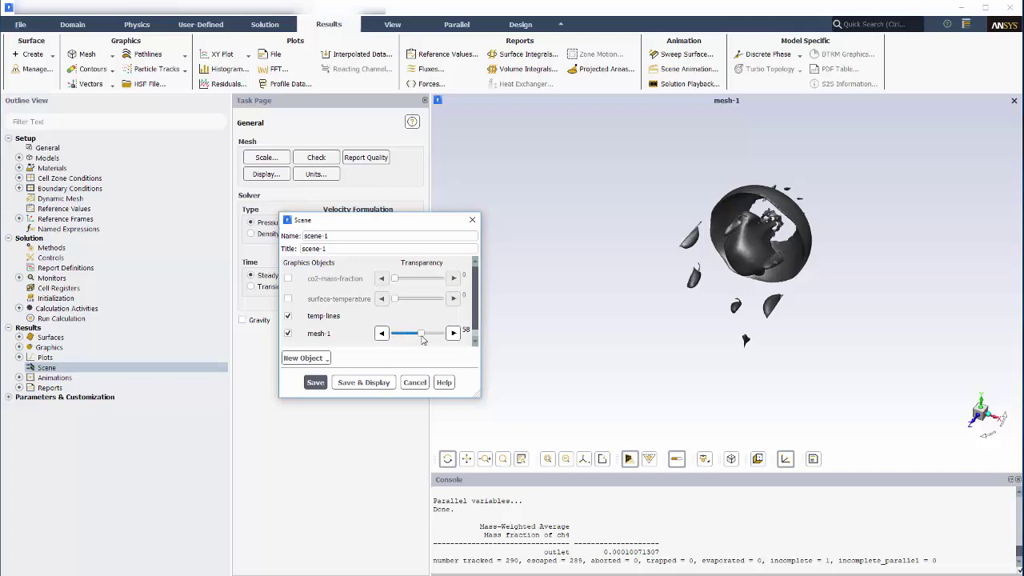
{"action": "left_click", "coordinate": [356, 382]}
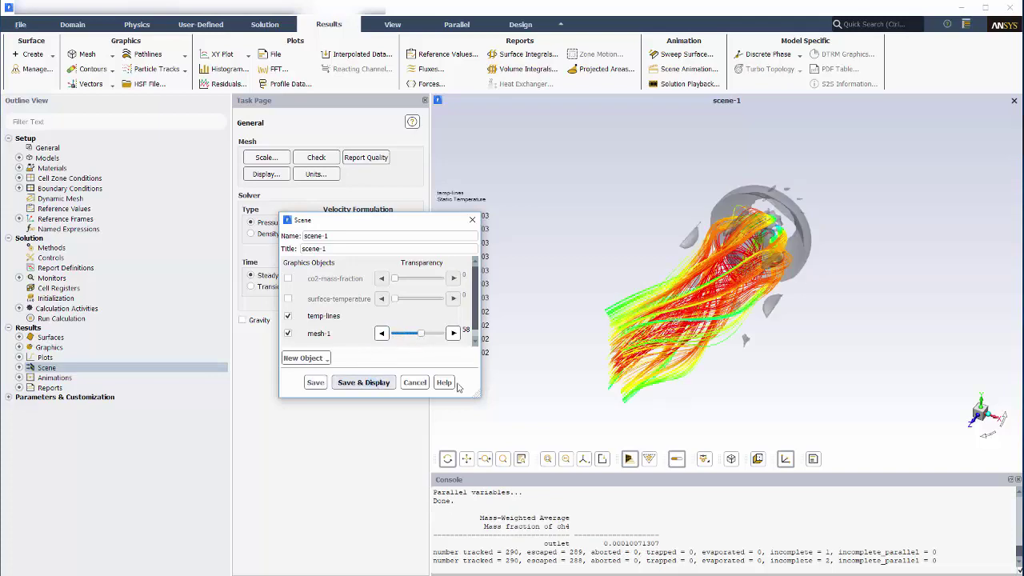
{"action": "left_click_drag", "start_coordinate": [717, 299], "coordinate": [662, 298]}
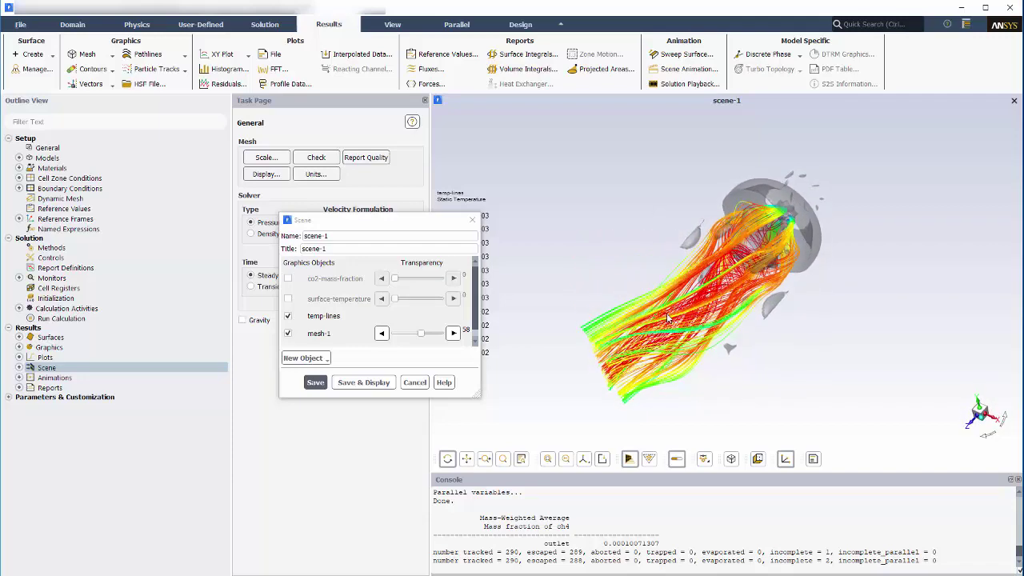
{"action": "left_click_drag", "start_coordinate": [667, 319], "coordinate": [679, 277]}
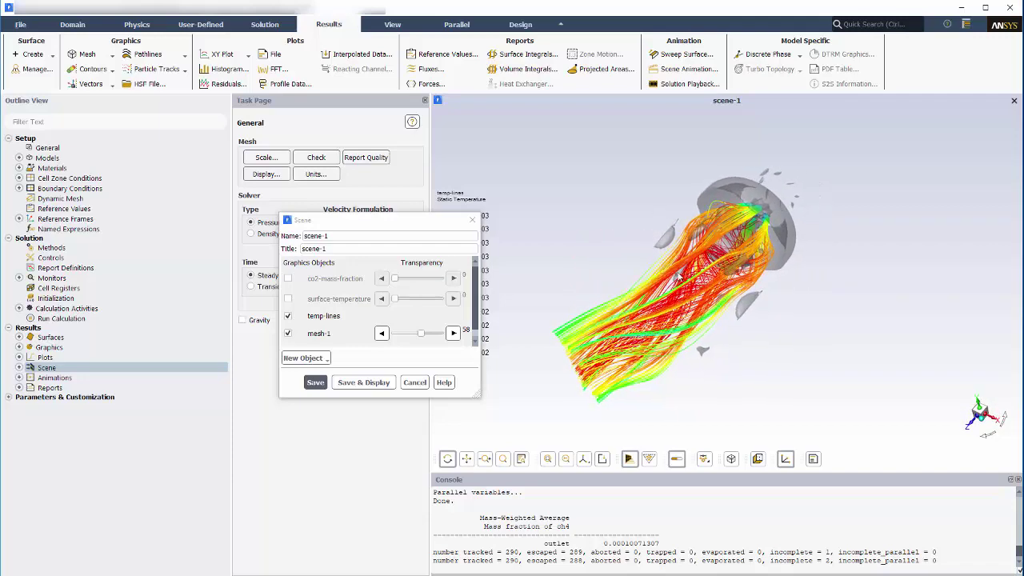
{"action": "left_click", "coordinate": [414, 384]}
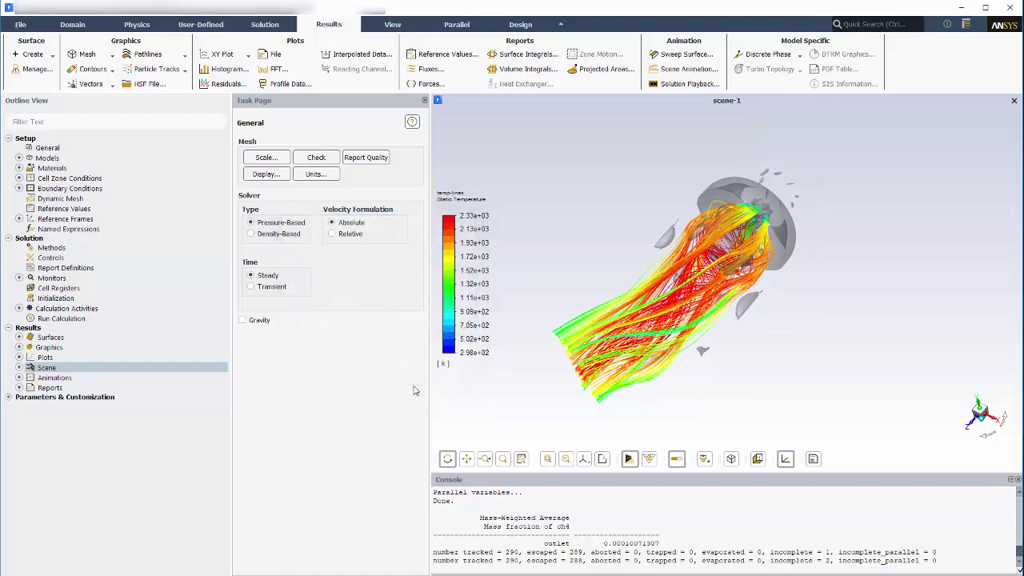